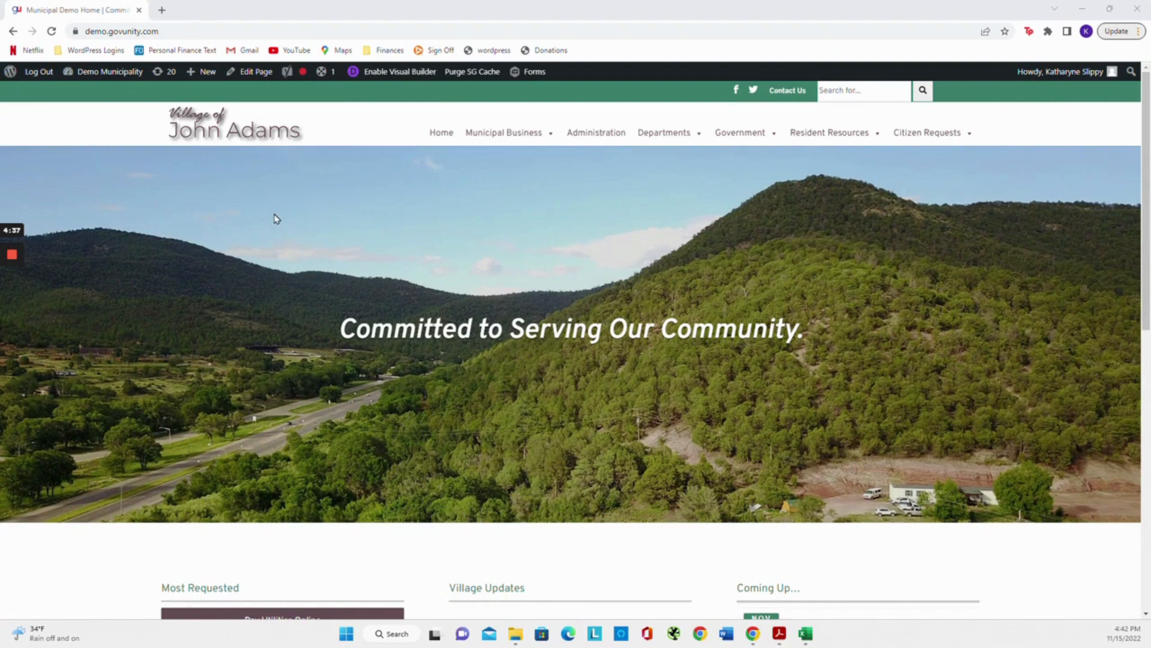
Step: Create a new event titled "Big Event!!"
mouse_move(208, 79)
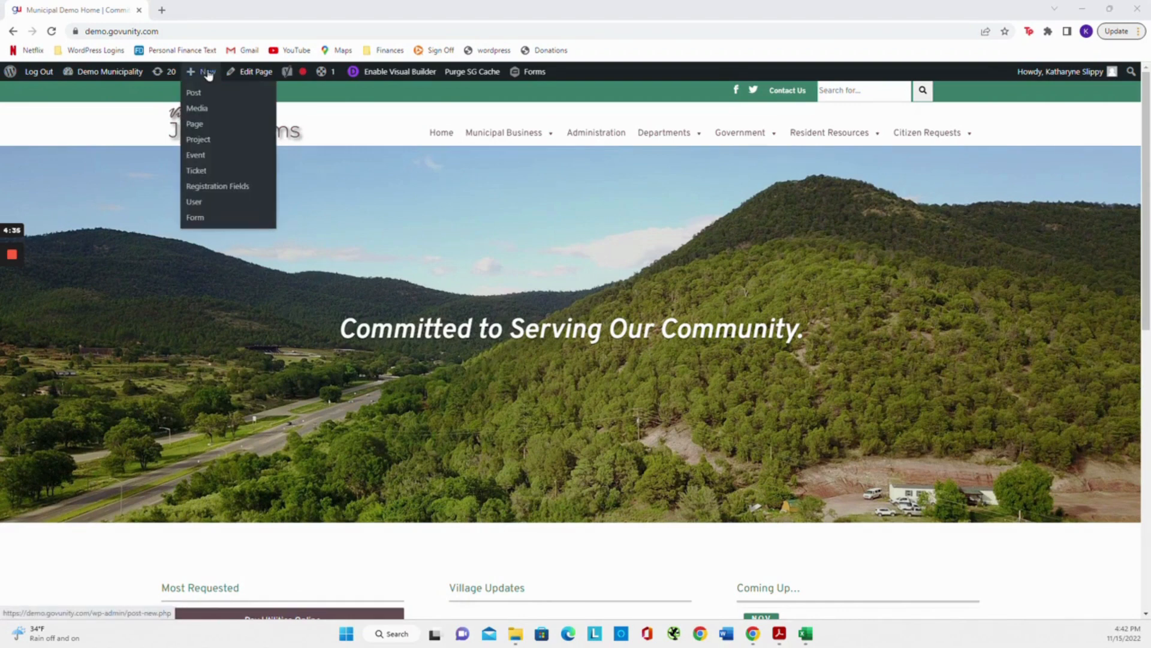
left_click(198, 158)
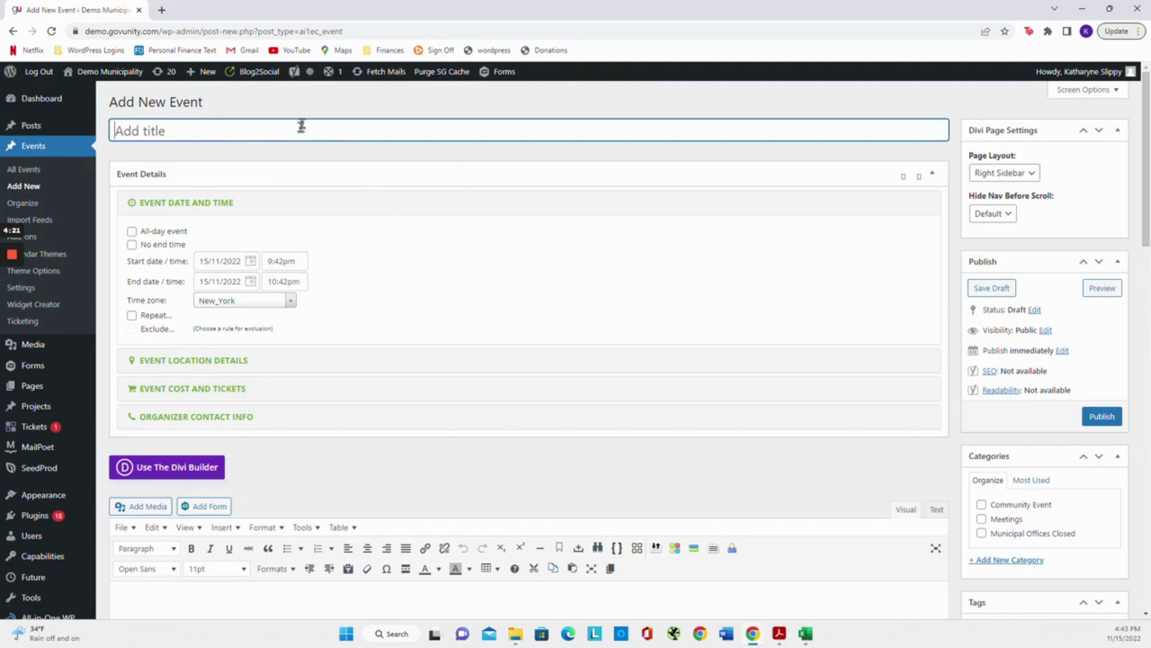
type("Big Event!!")
Step: Switch the event's all-day and no-end-time options on and back off
left_click(132, 232)
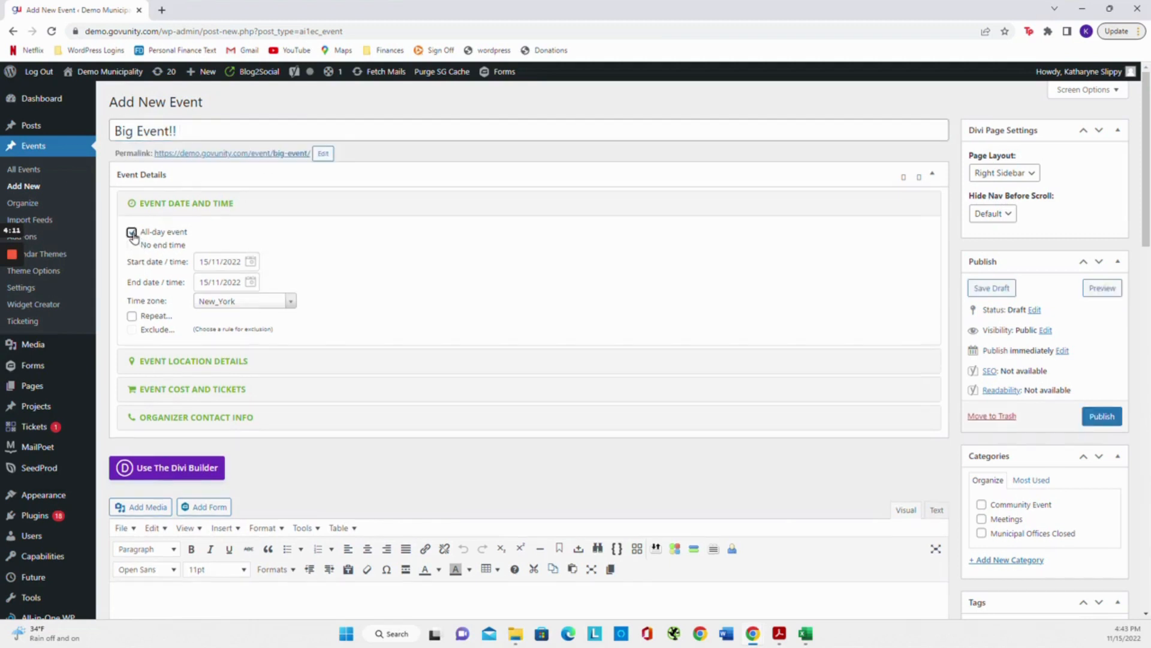
left_click(132, 231)
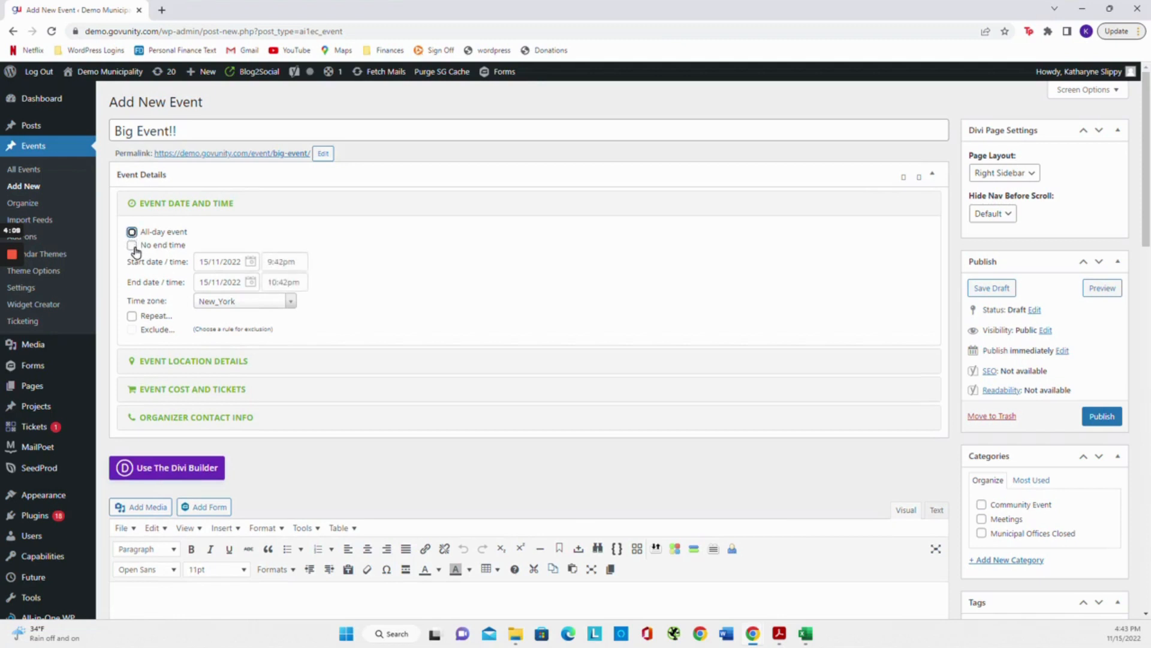
left_click(132, 246)
left_click(132, 245)
Step: Set the event's start to 18/11/2022 at 2:00pm
left_click(253, 262)
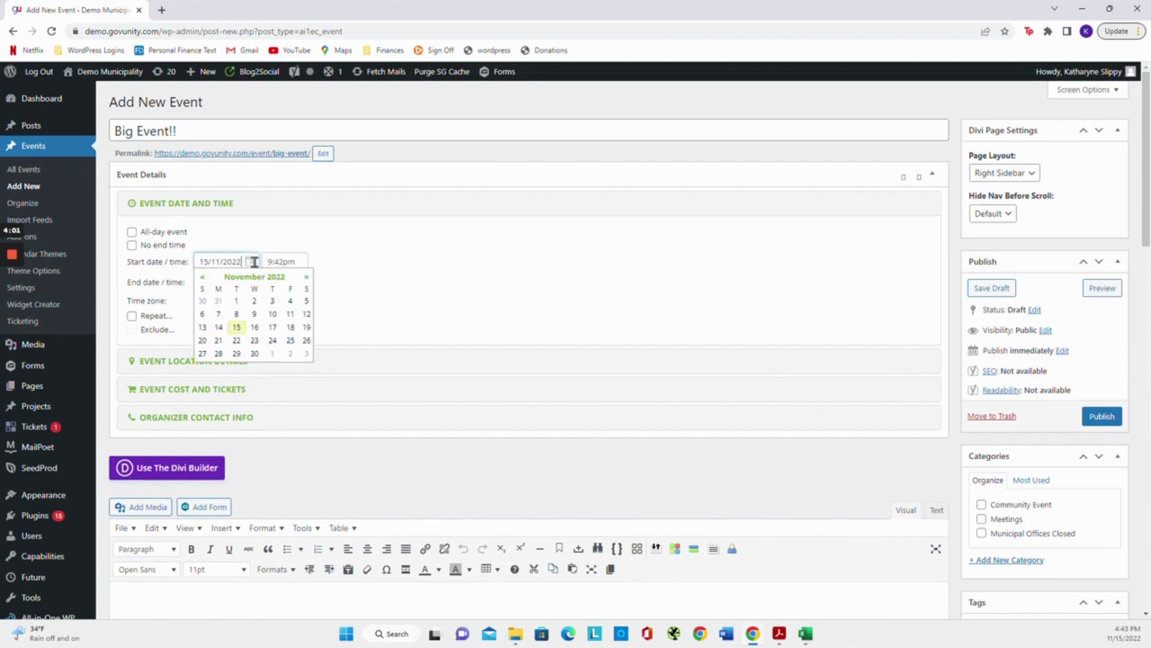
left_click(290, 327)
left_click(286, 261)
scroll(304, 300, "up", 5)
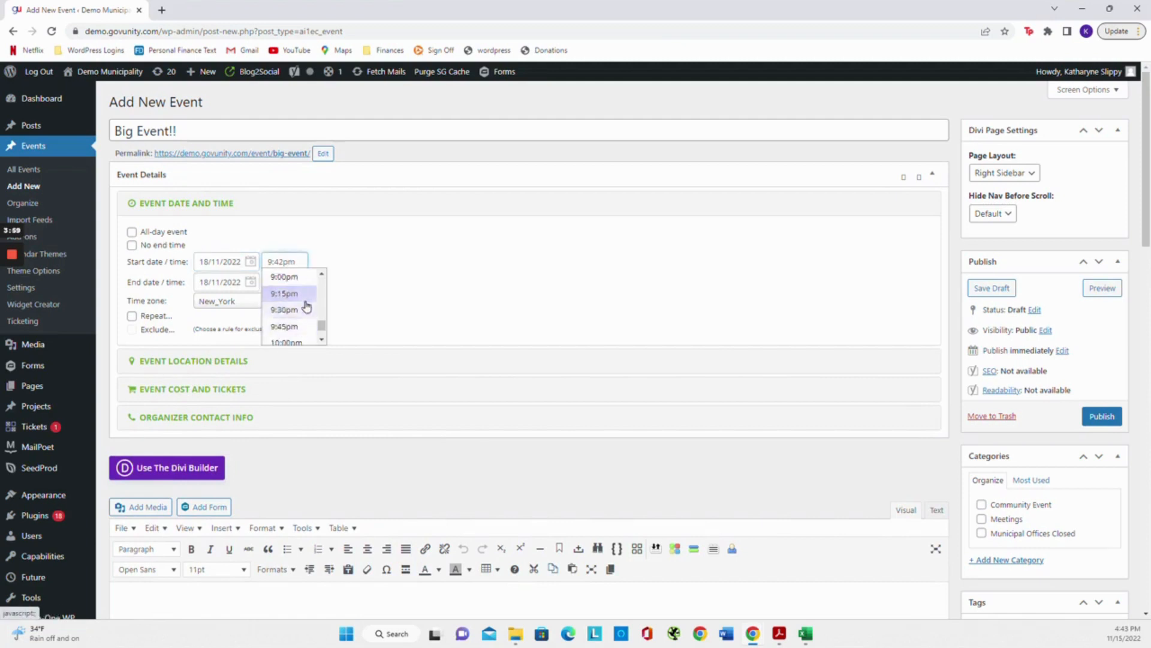
scroll(306, 309, "up", 7)
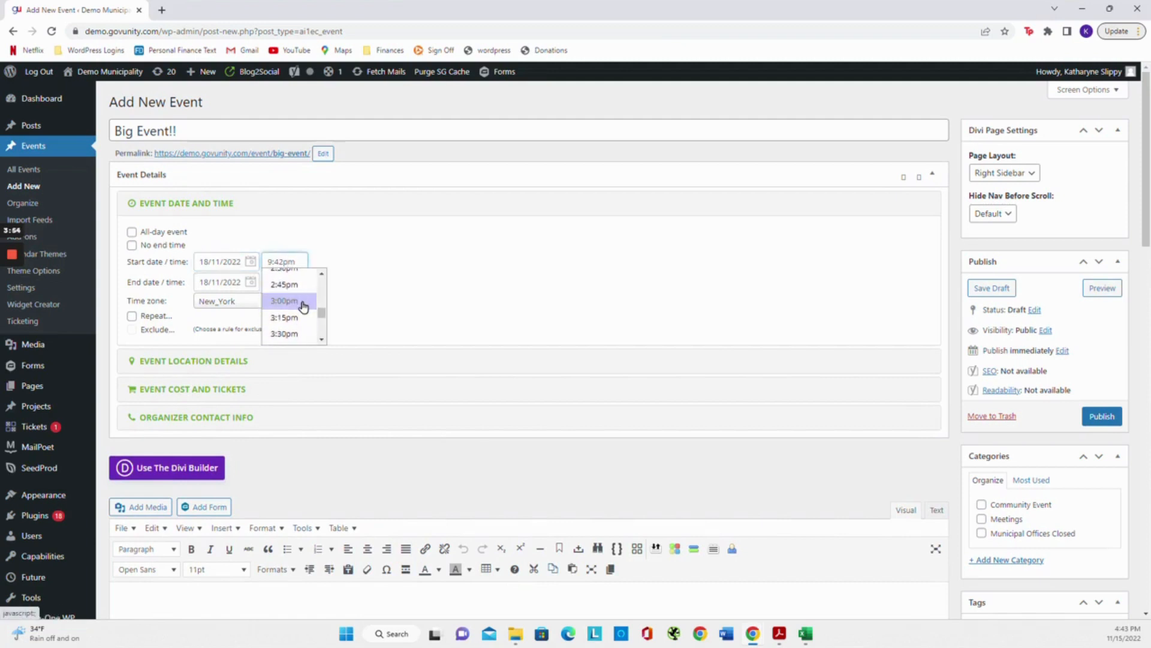
scroll(306, 307, "up", 2)
left_click(309, 308)
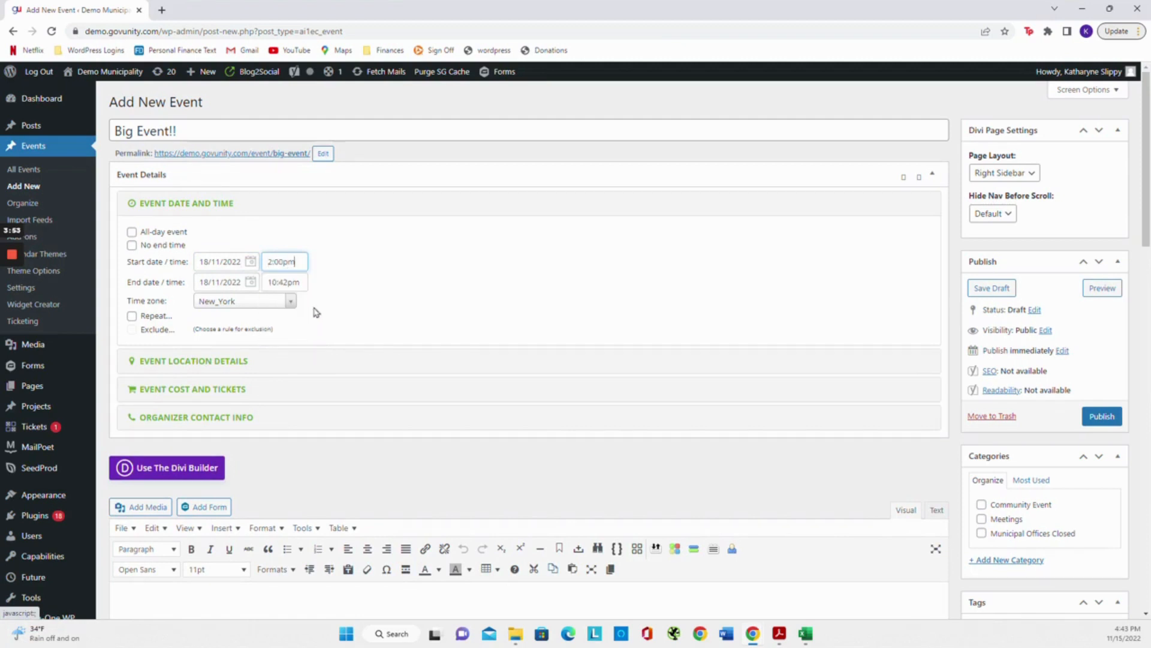
Step: Set the event's end time to 5:00pm
left_click(262, 281)
scroll(318, 327, "down", 3)
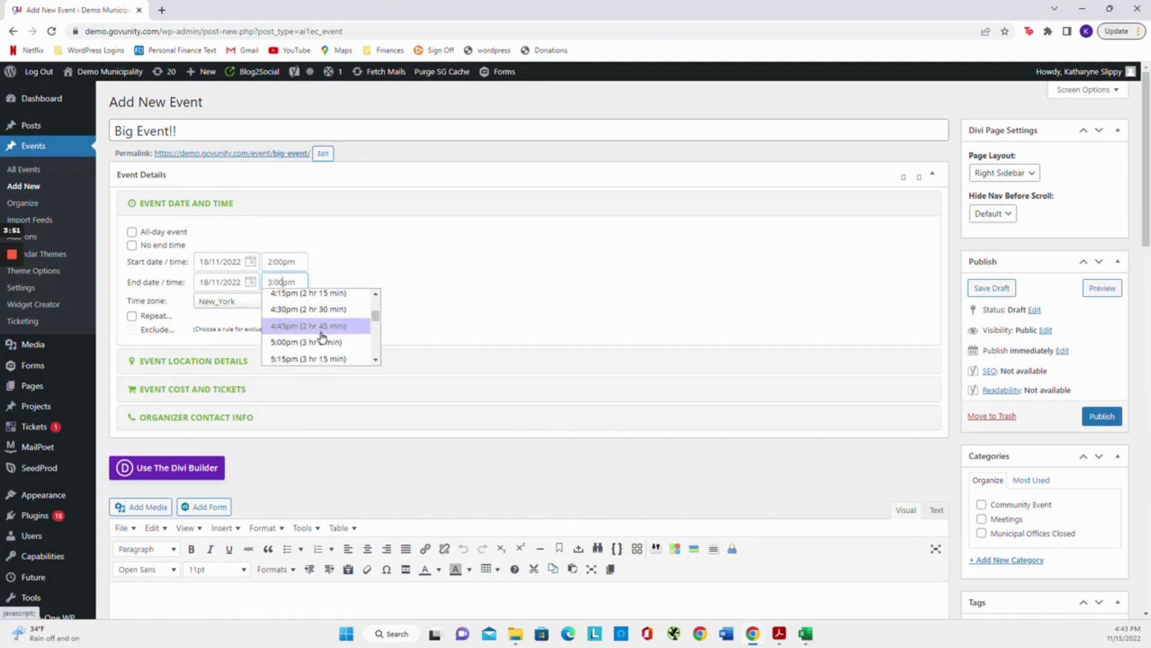
left_click(323, 341)
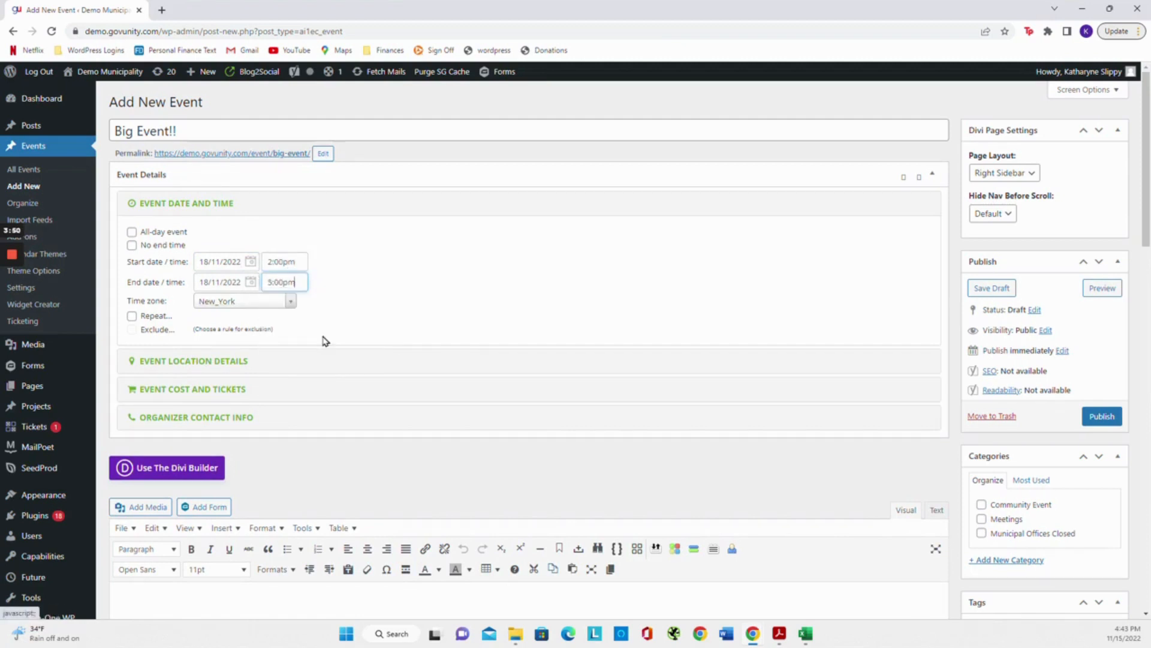
Step: Look through the available time zones for the event without choosing a different one
left_click(295, 301)
scroll(276, 340, "up", 3)
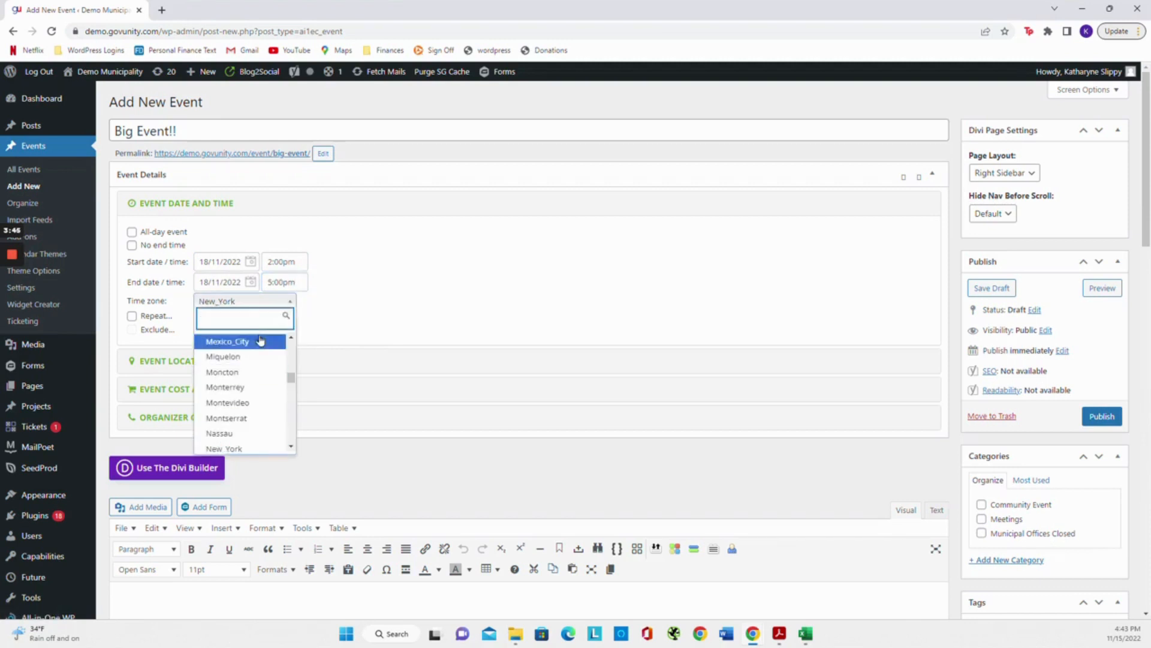
left_click(343, 309)
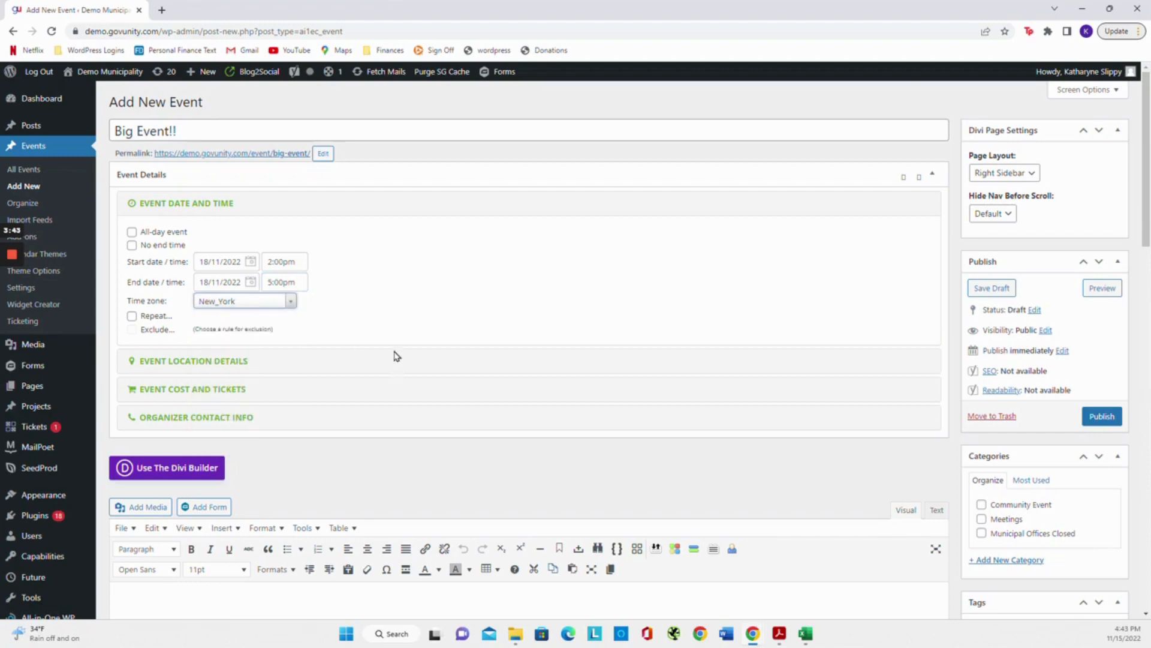
Step: Enable repetition for the event and bring up its recurrence pattern settings
left_click(132, 317)
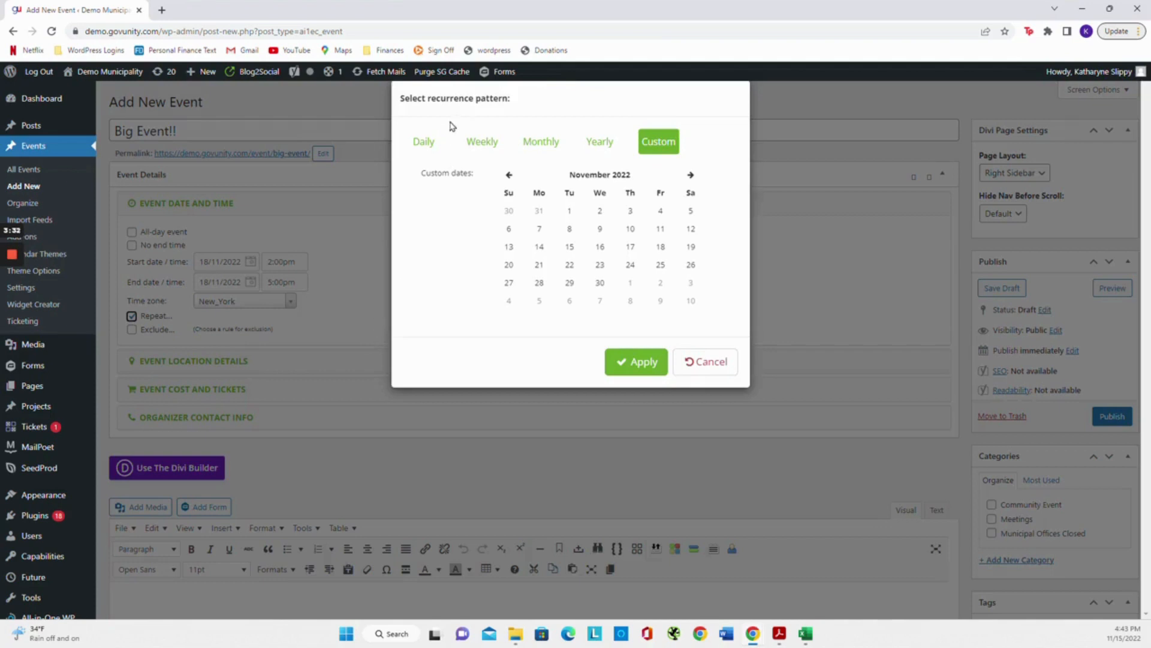
Step: Try a daily recurrence every 30 days and a weekly recurrence every 2 weeks on Tuesday
left_click(427, 141)
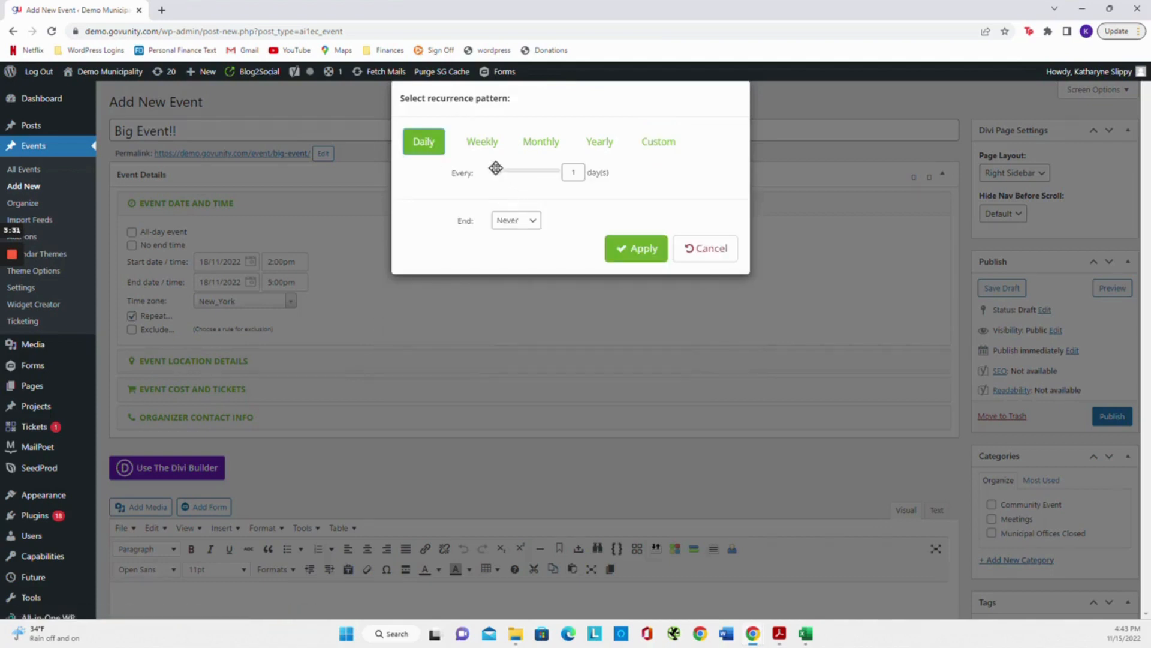
left_click_drag(495, 168, 501, 169)
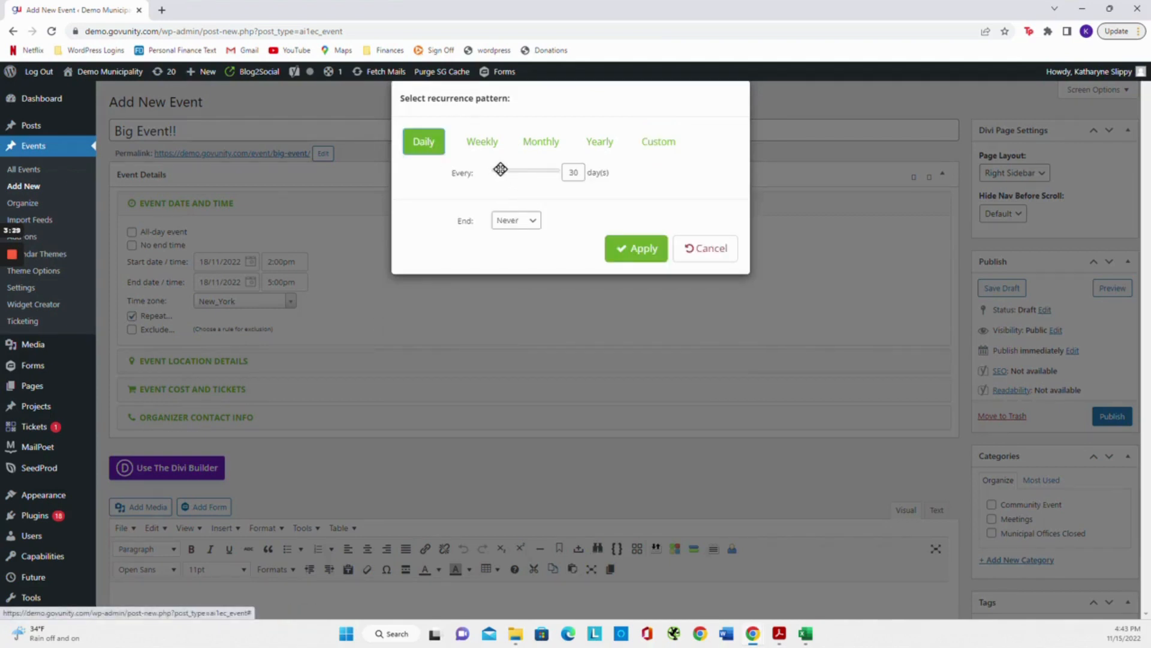
left_click(482, 141)
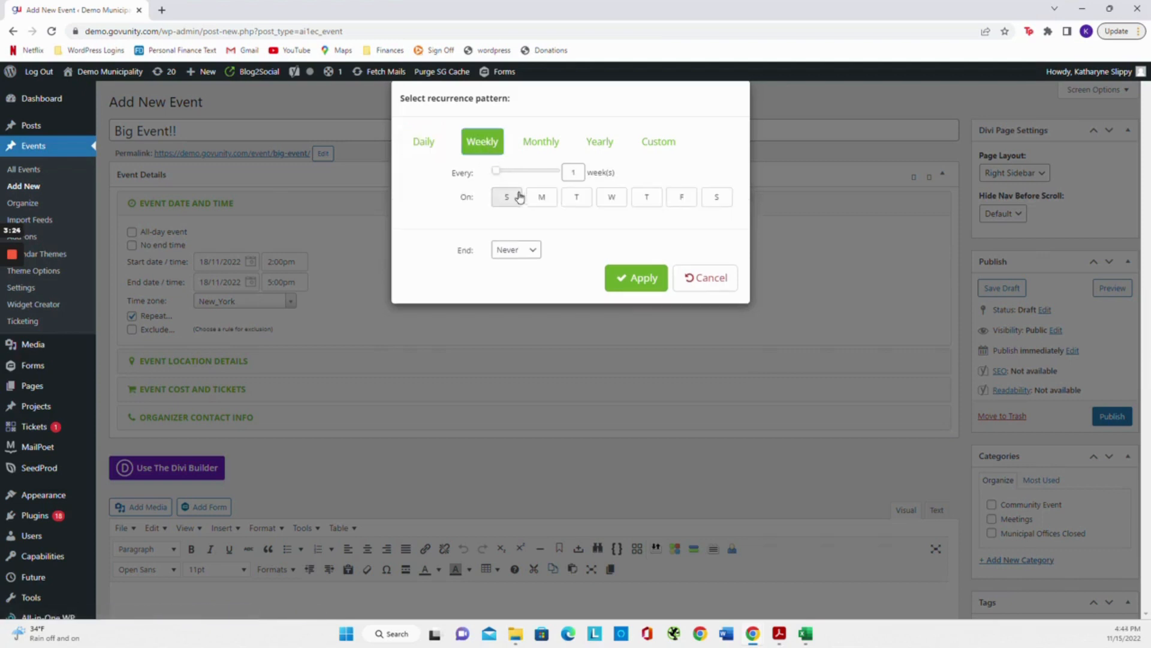
left_click(574, 199)
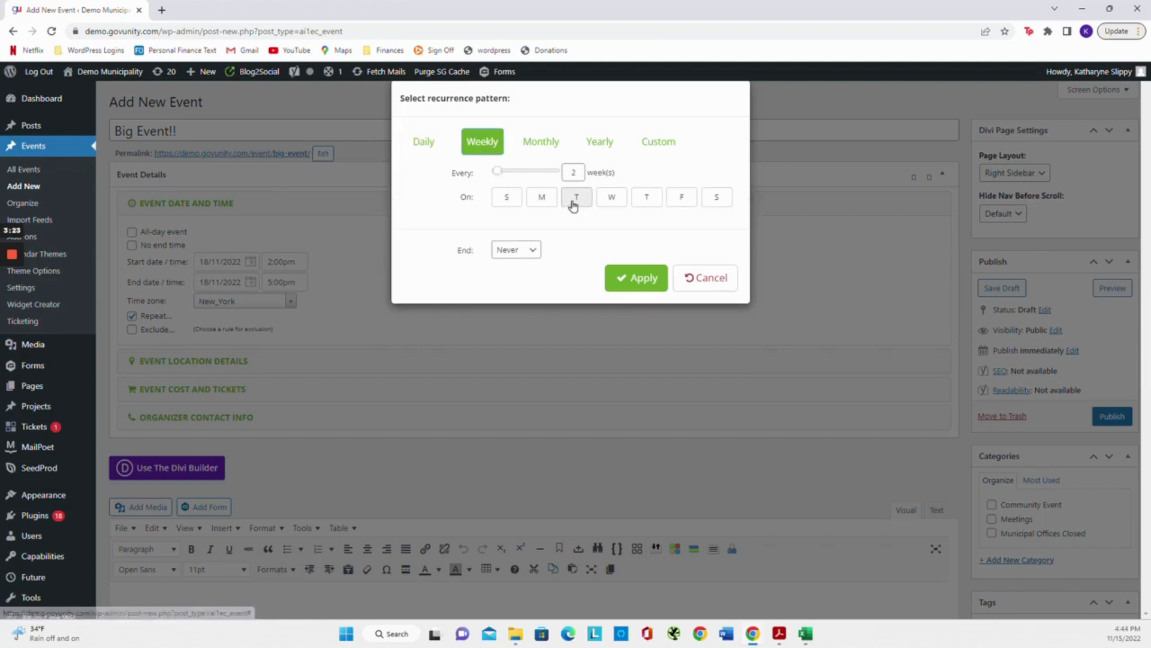
Step: Try a monthly recurrence every 1 month on the 2nd Tuesday, and switch it to repeat on day of the month
left_click(542, 147)
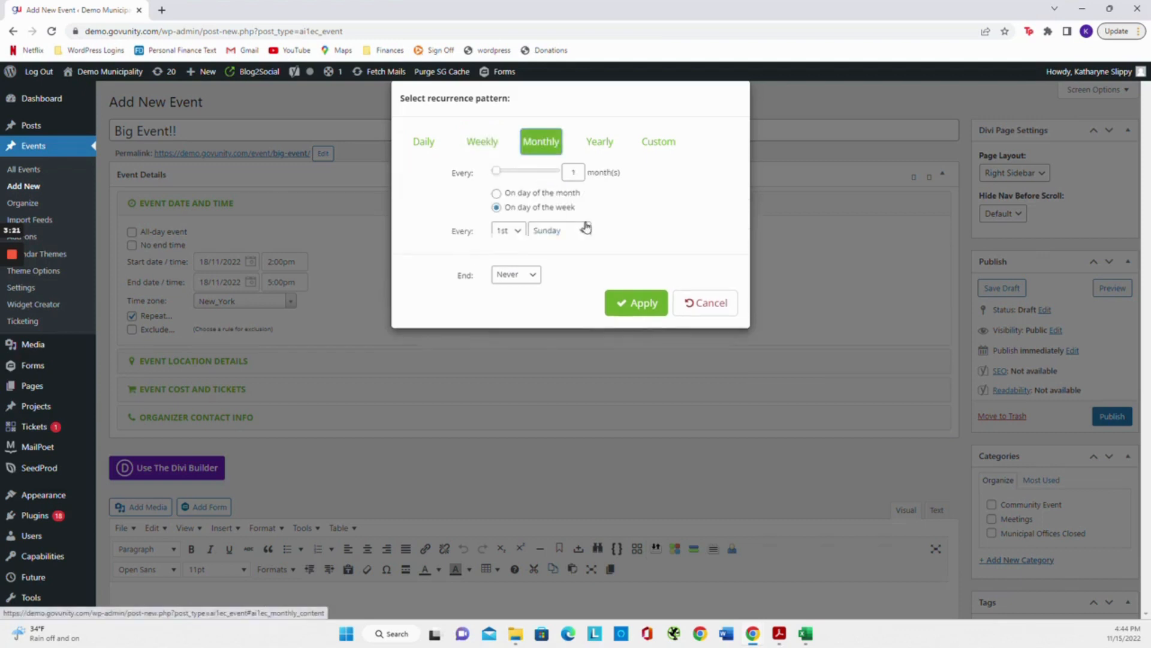
mouse_move(499, 173)
left_mouse_down()
mouse_move(514, 173)
mouse_move(478, 175)
left_mouse_up()
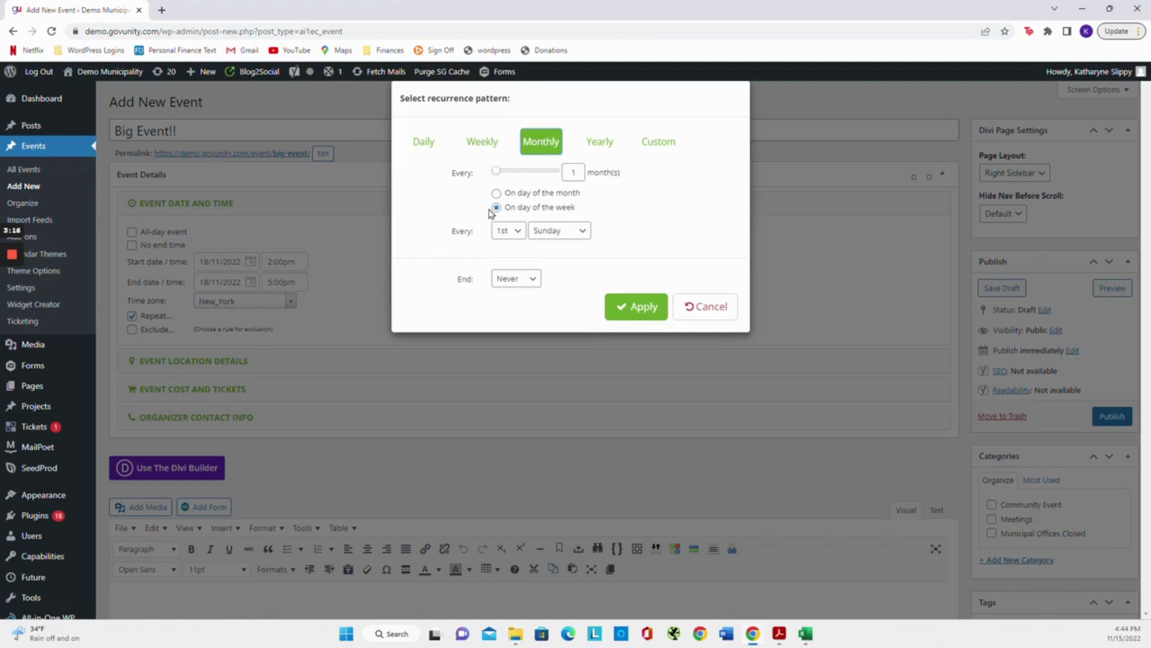
left_click(517, 233)
left_click(516, 257)
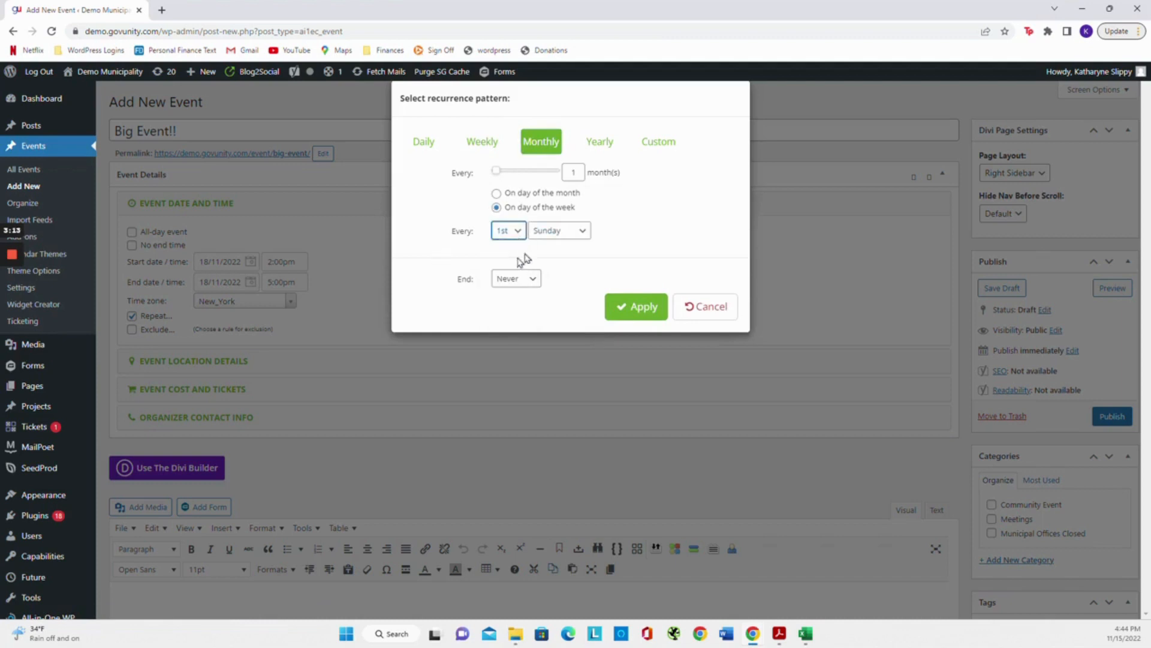
left_click(550, 233)
left_click(558, 269)
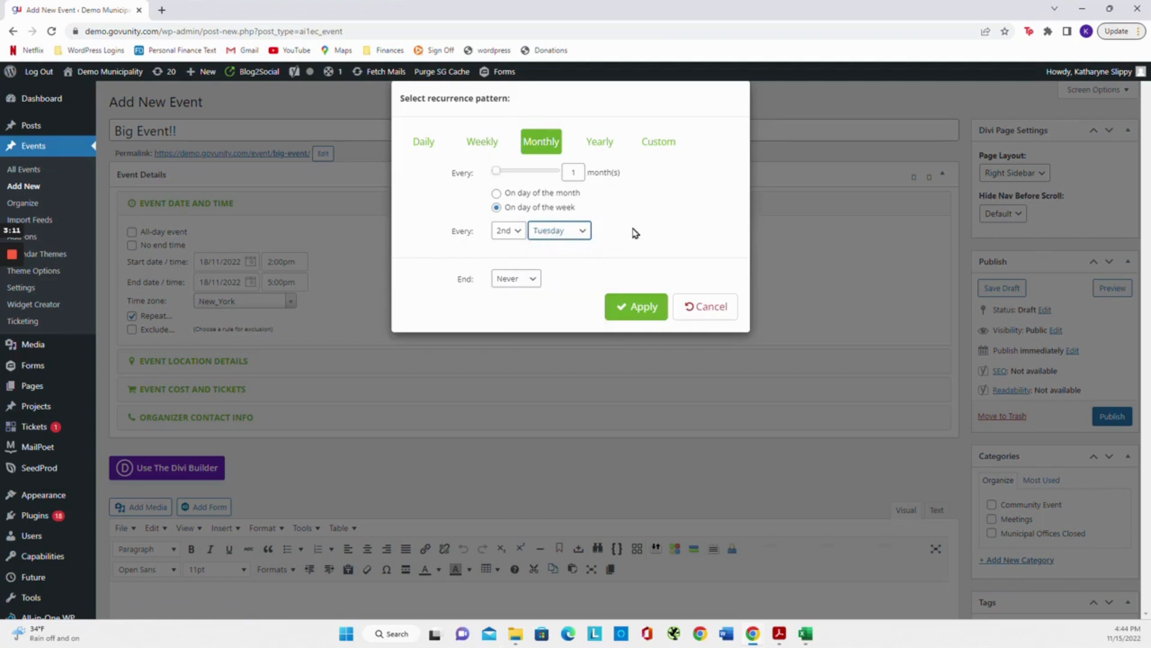
left_click(497, 193)
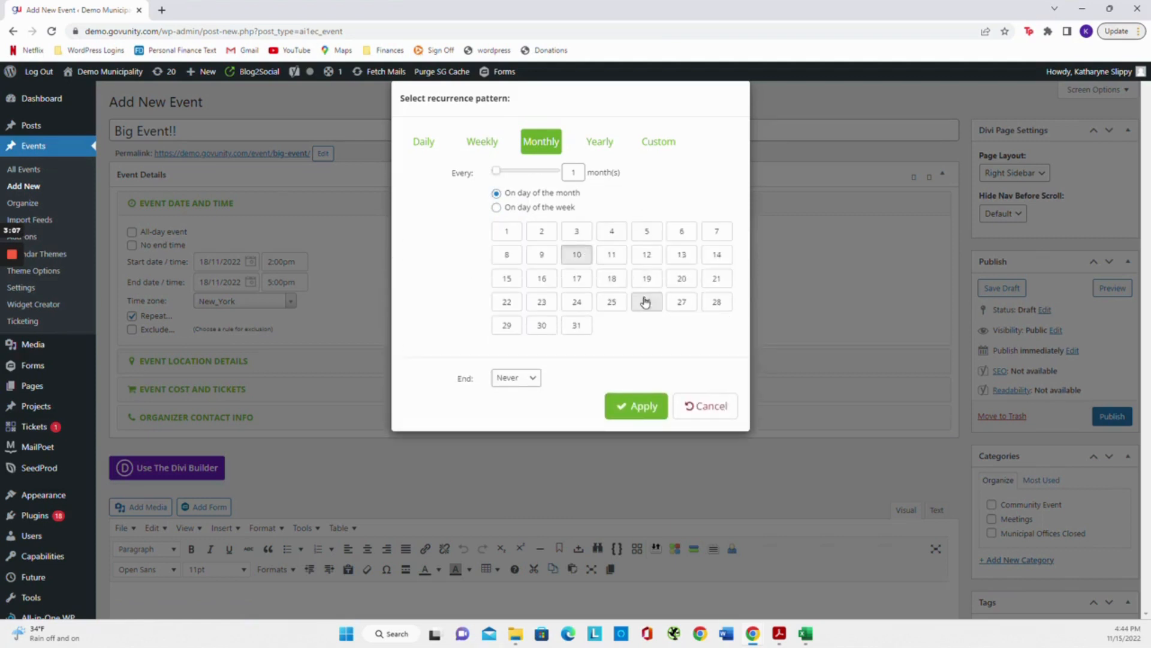
Step: Try a yearly recurrence every 1 year in January, March and November
left_click(612, 143)
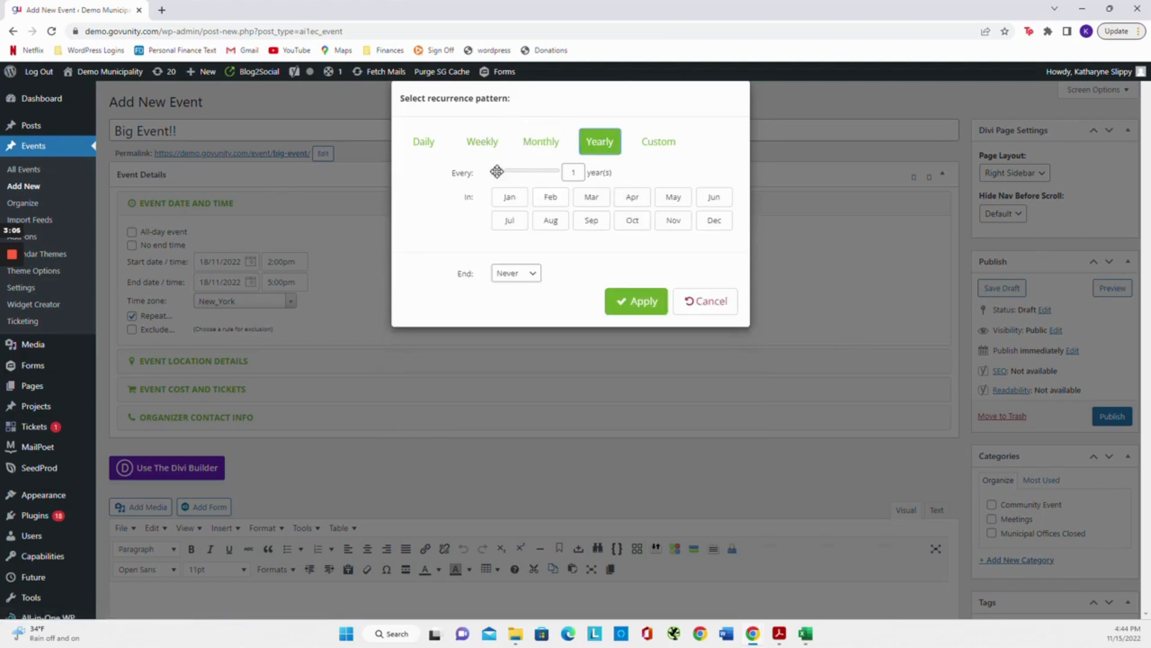
left_click_drag(500, 168, 508, 168)
left_click(519, 201)
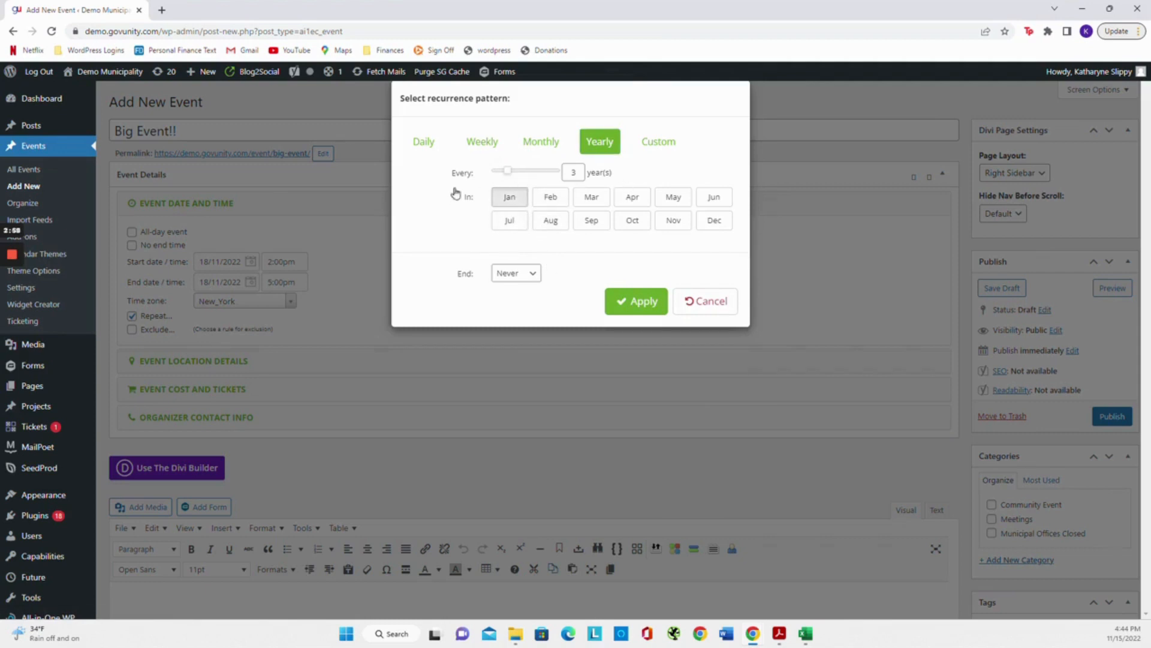
left_click_drag(508, 168, 496, 170)
left_click(548, 203)
left_click(592, 206)
left_click(672, 220)
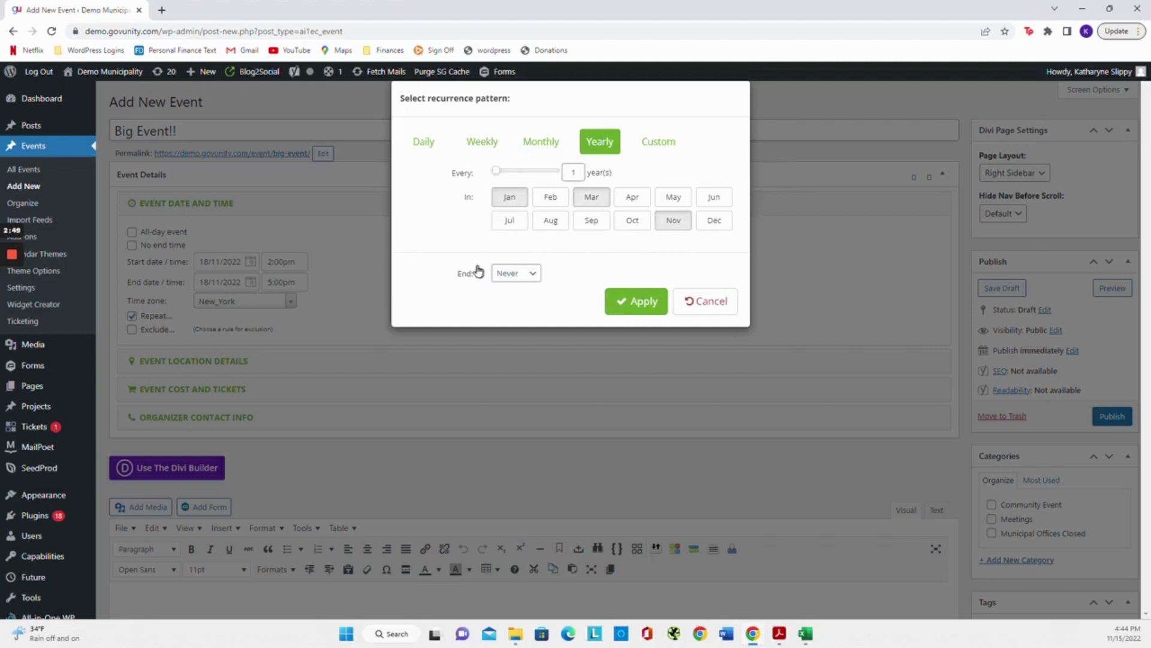
Step: Try ending the yearly recurrence after a number of times, and set it to end on date 1/1/2023 instead
left_click(532, 273)
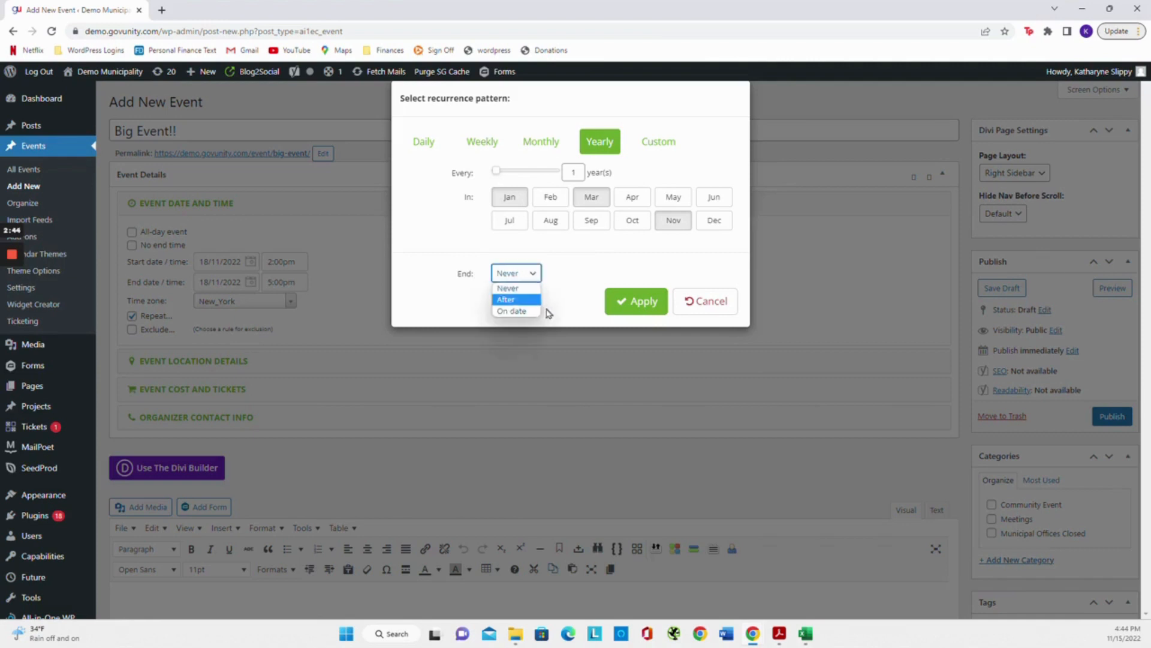
left_click(532, 300)
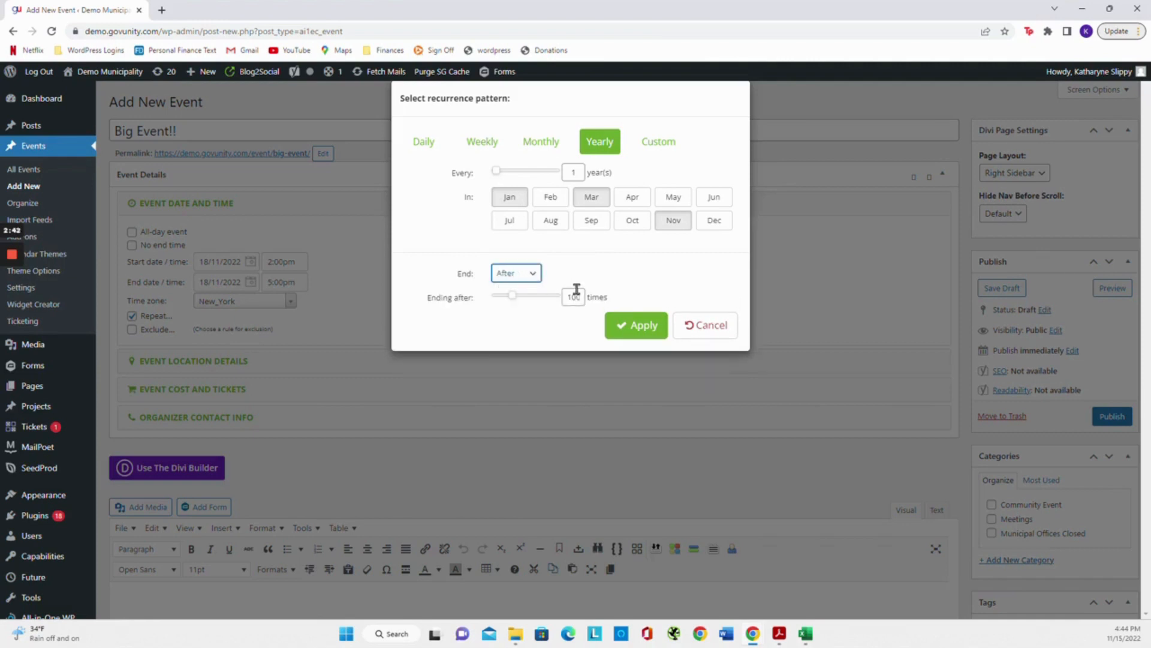
left_click(531, 273)
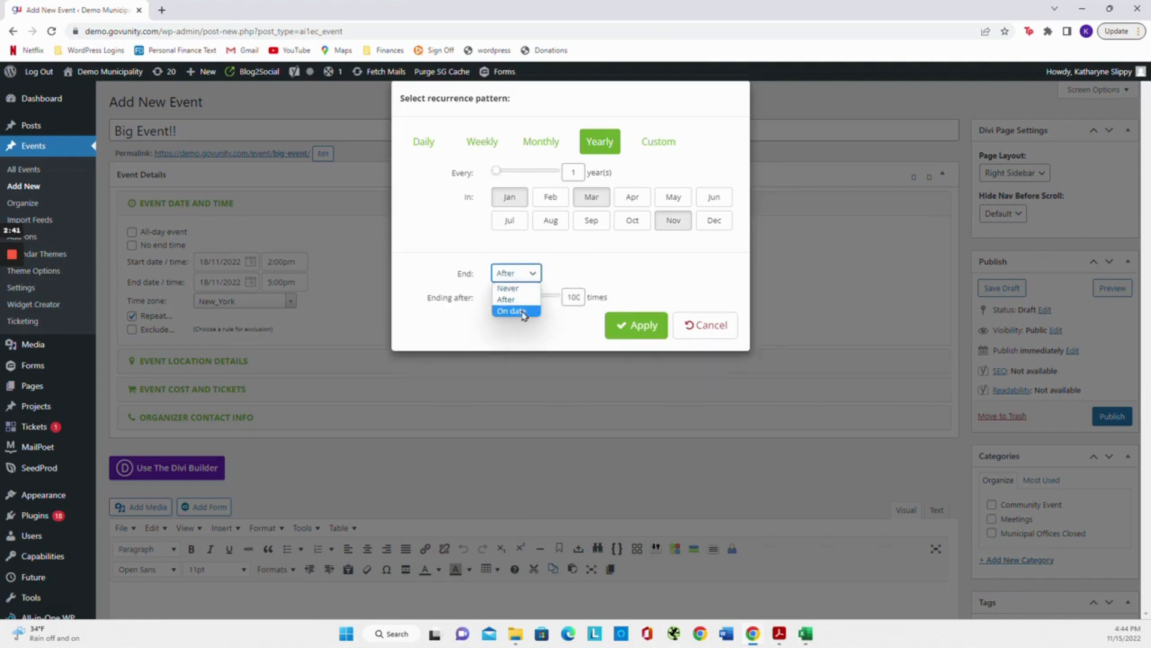
left_click(523, 312)
left_click(547, 297)
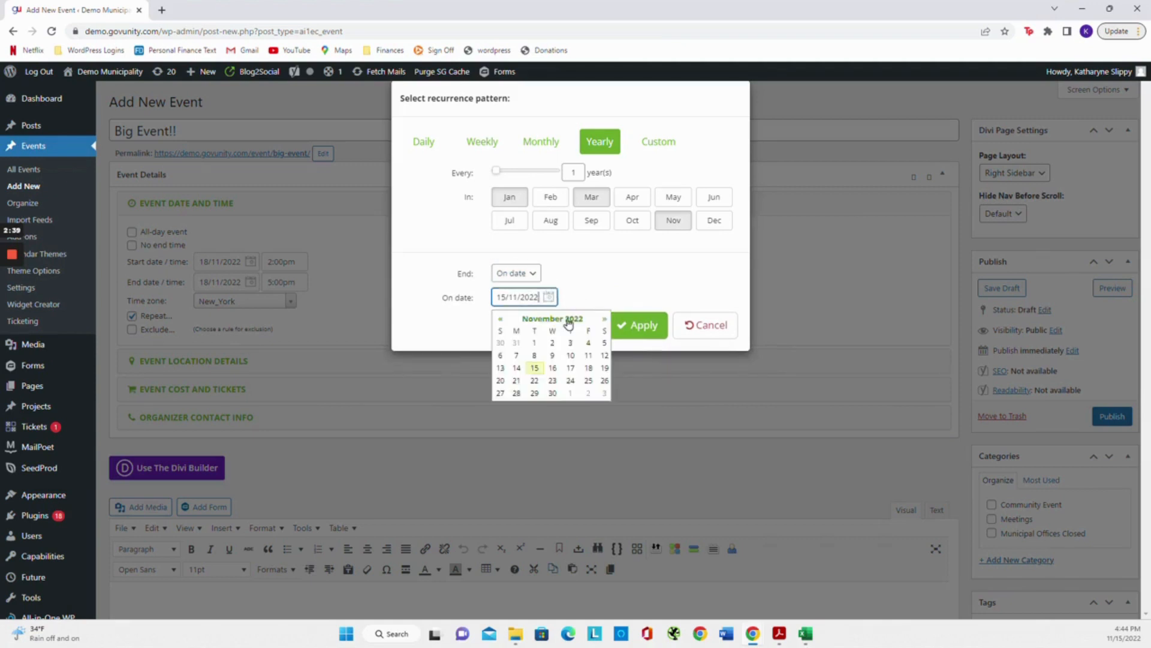
left_click(604, 320)
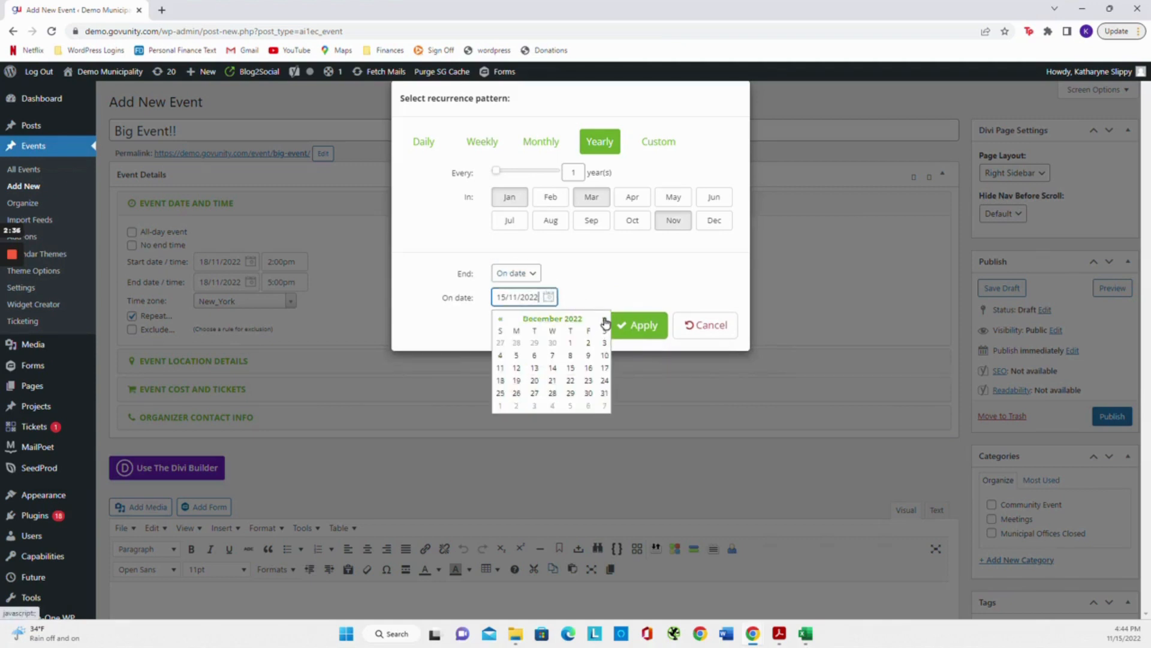
left_click(605, 320)
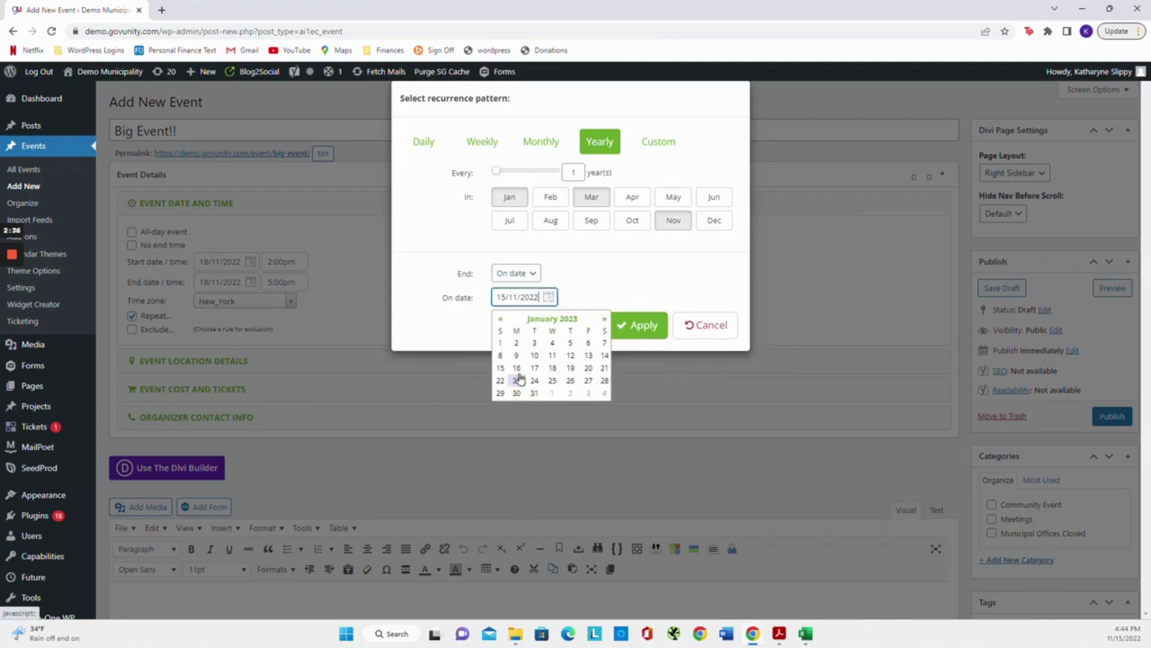
left_click(502, 345)
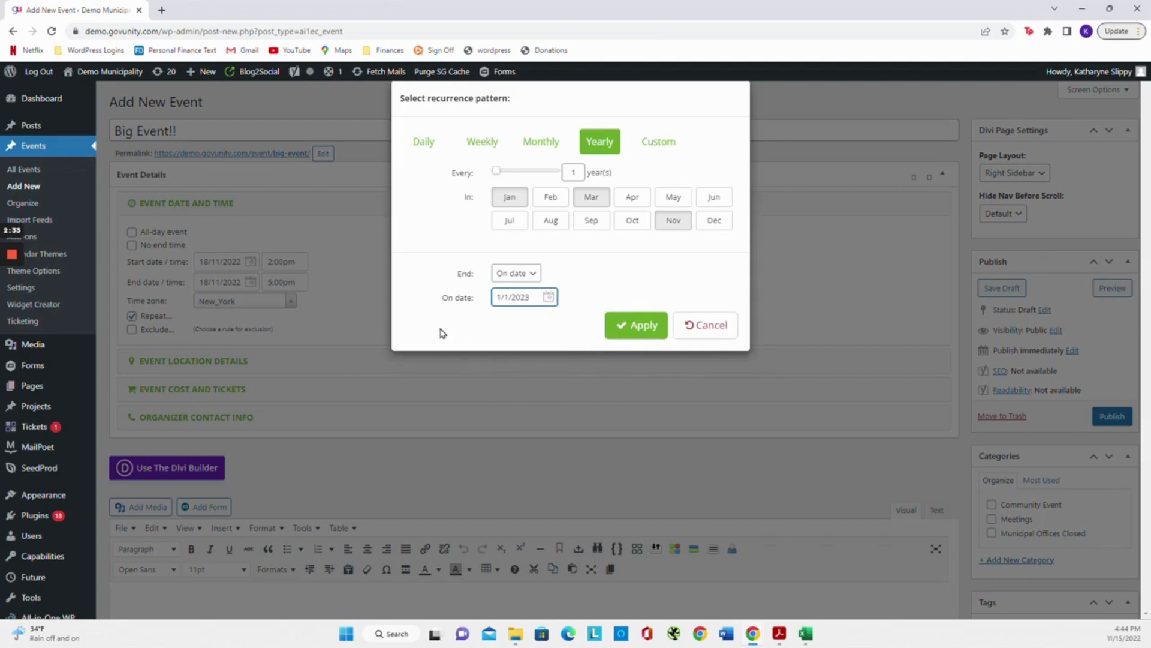
Step: Apply a custom recurrence pattern that repeats the event on November 25, 2022
left_click(659, 144)
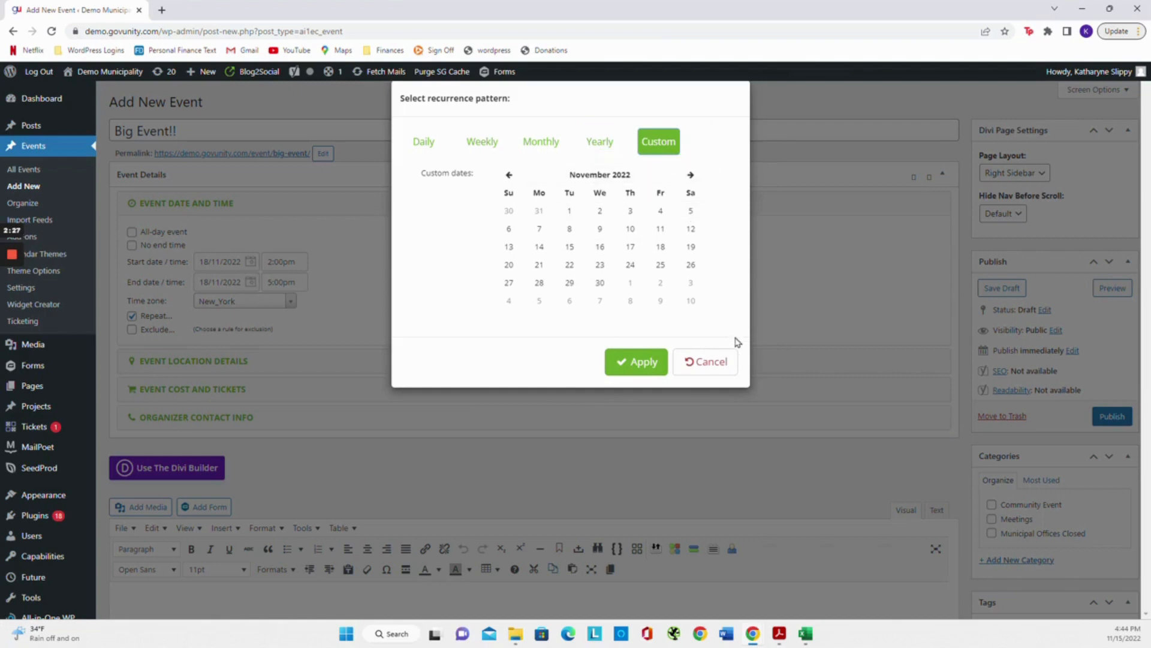
left_click(663, 270)
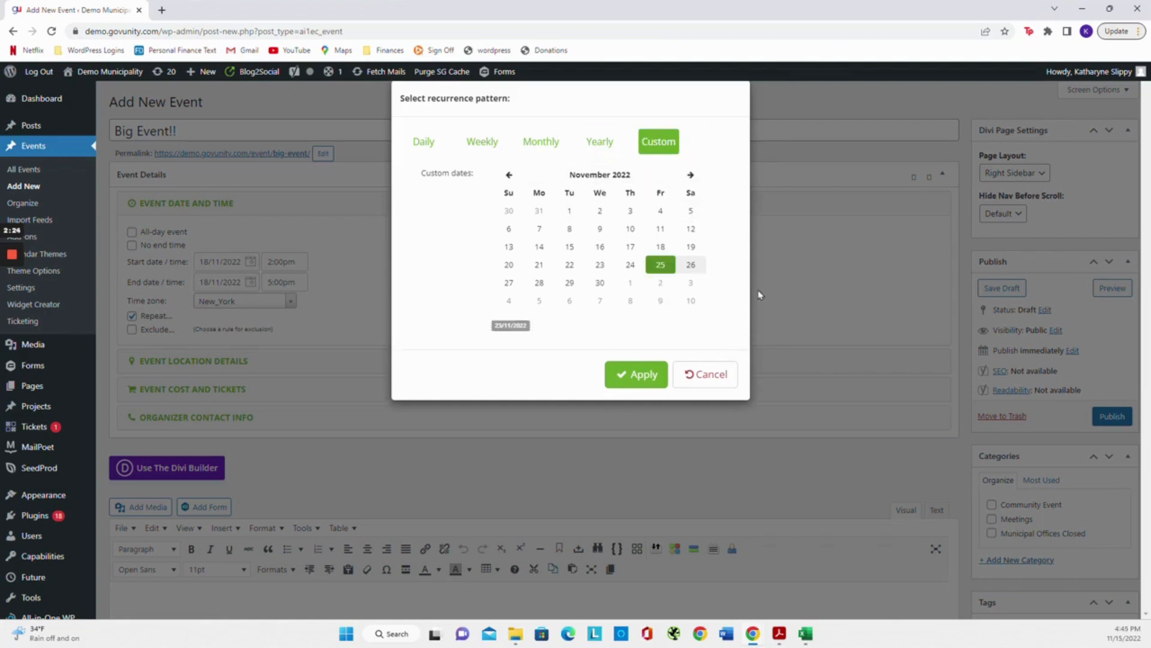
left_click(644, 375)
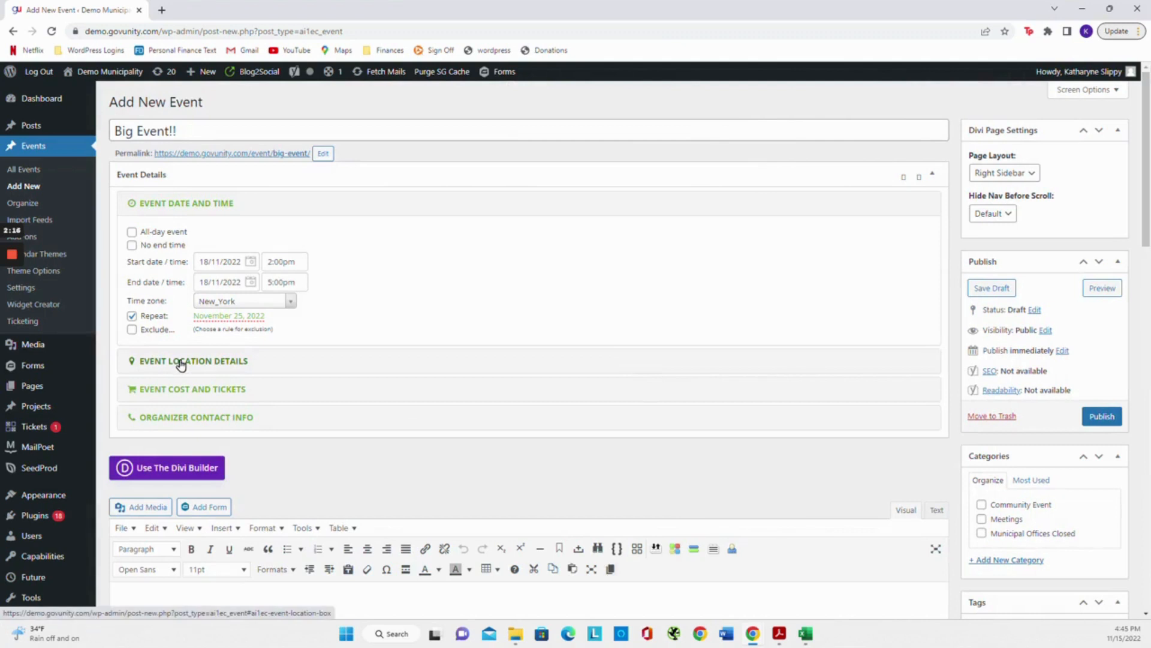
Step: Try the Show Map and Input Coordinates options in the event location details, and switch both off again
left_click(181, 364)
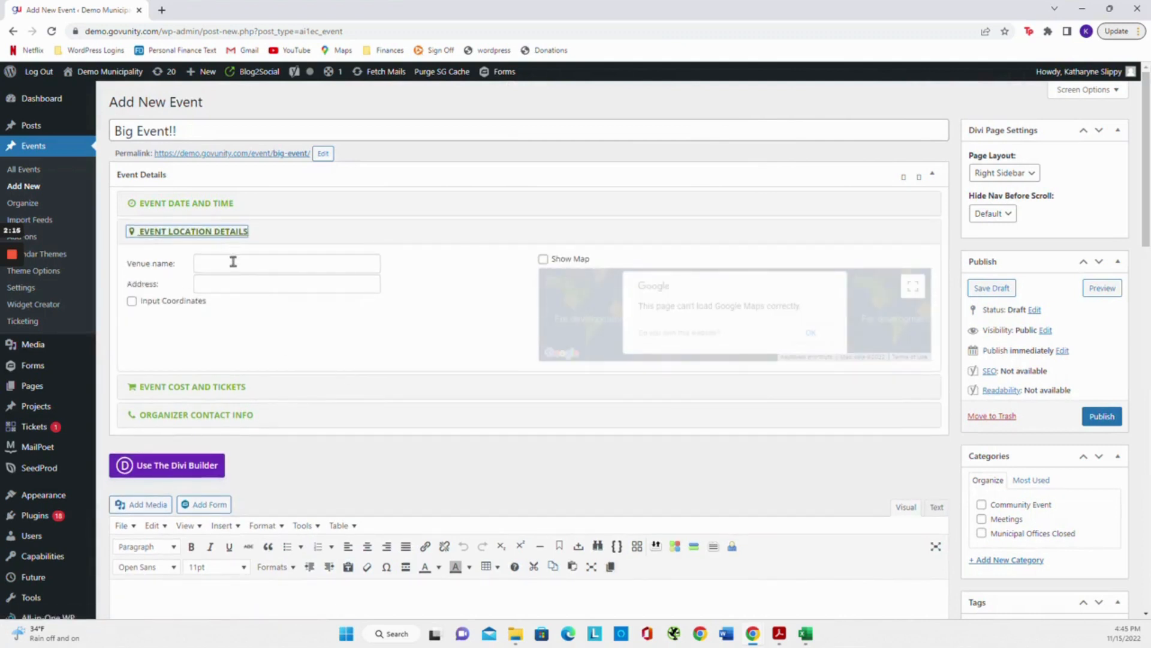
left_click(543, 259)
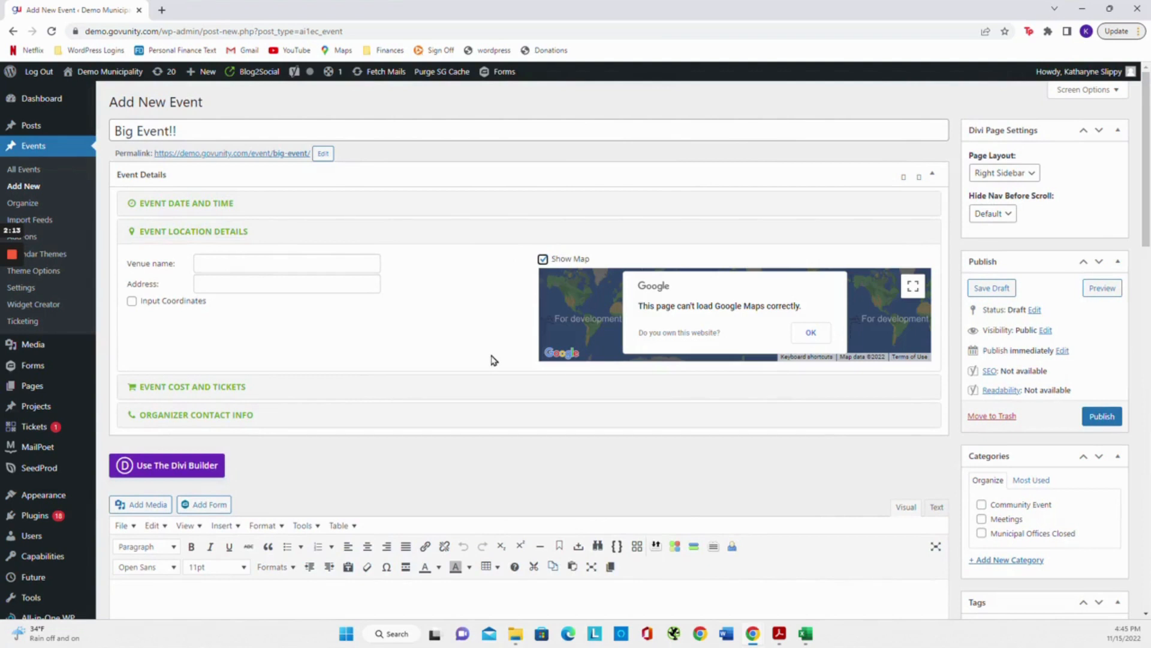
left_click(543, 260)
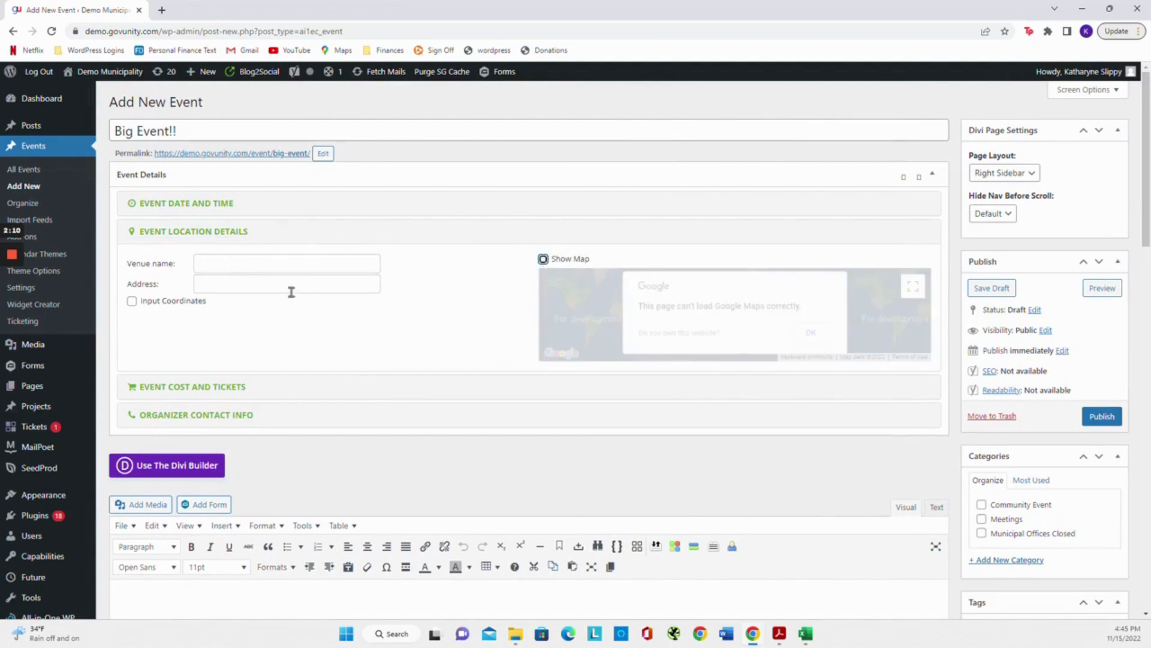
left_click(131, 301)
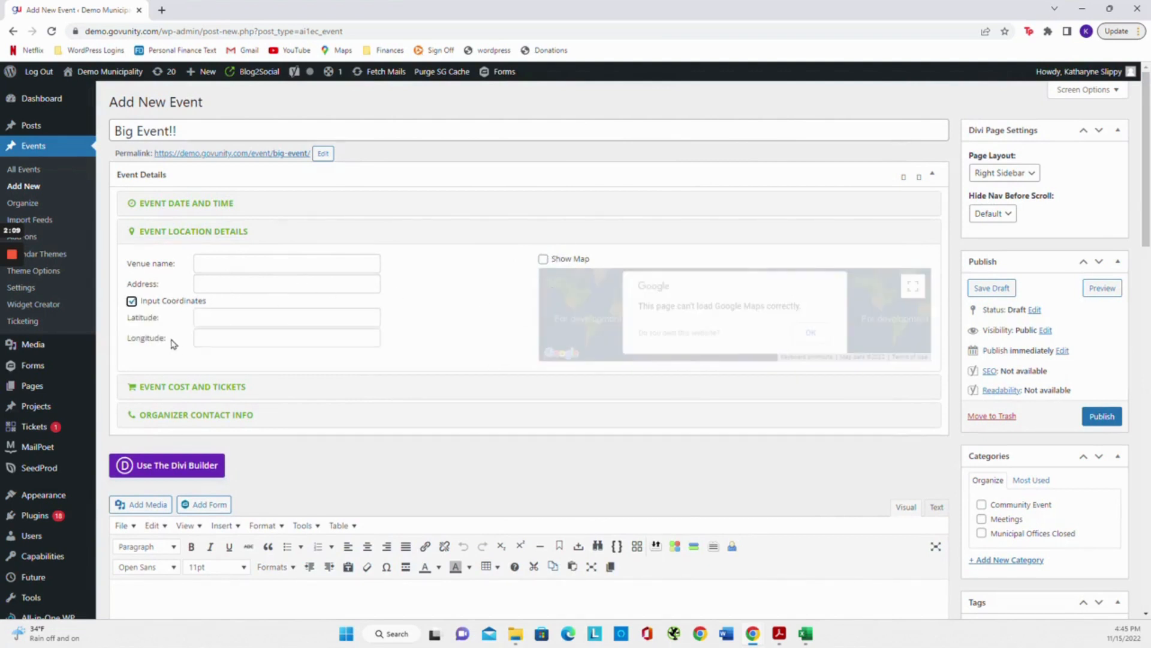
left_click(131, 301)
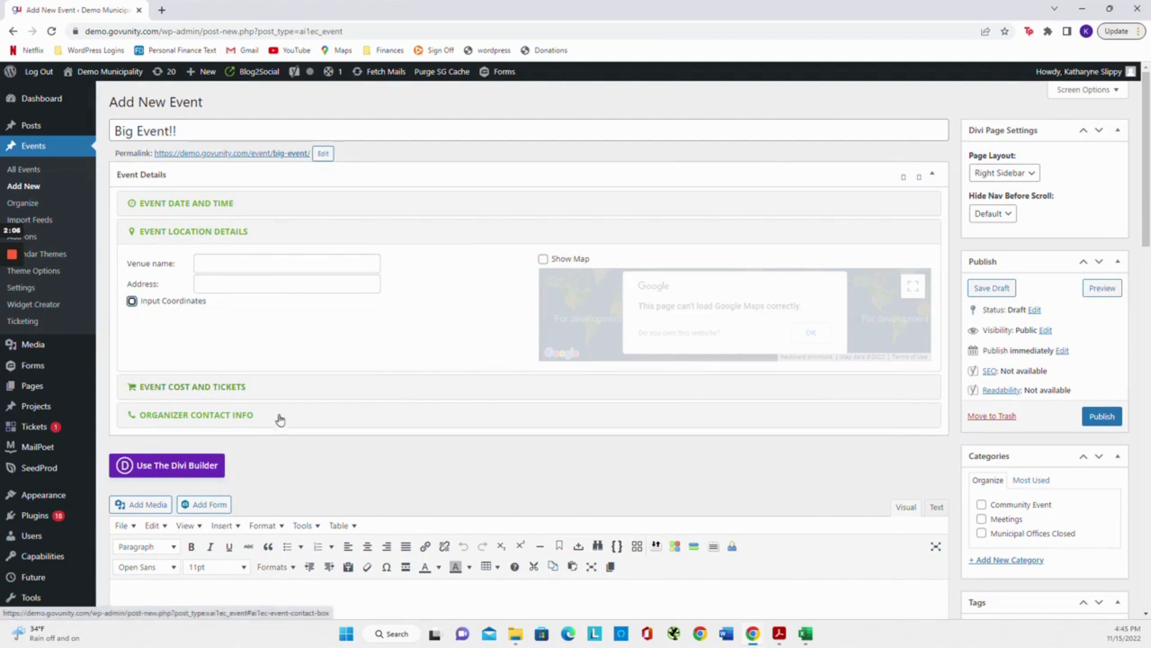
Step: Mark the event as a free event in the event cost and ticket details
left_click(198, 389)
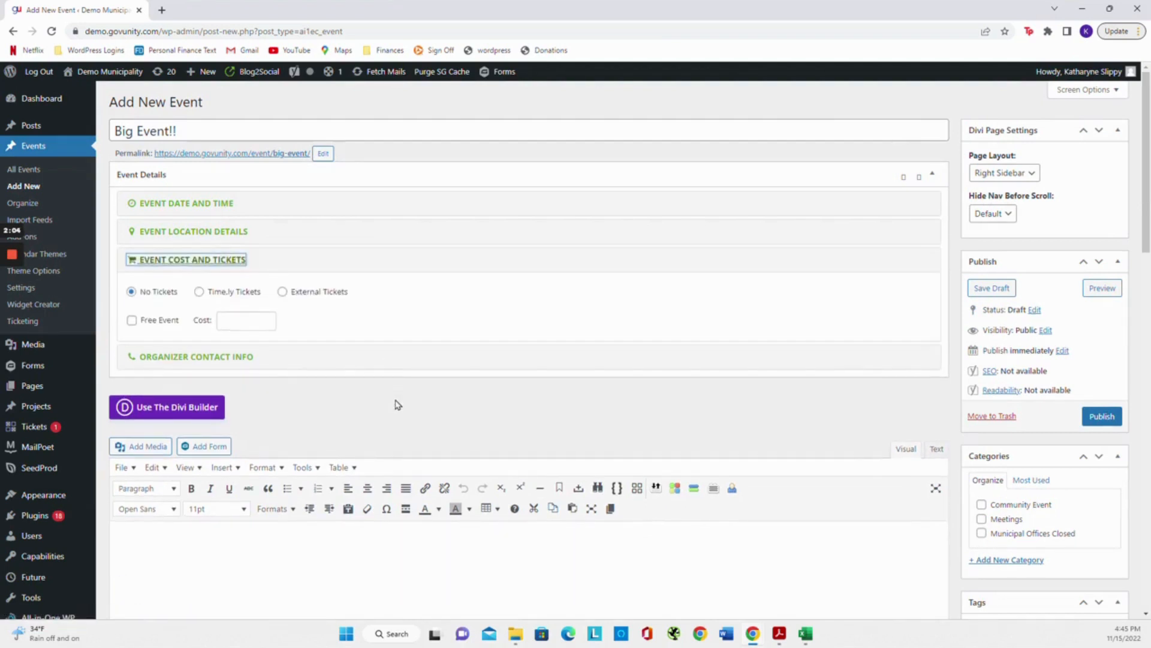
left_click(237, 321)
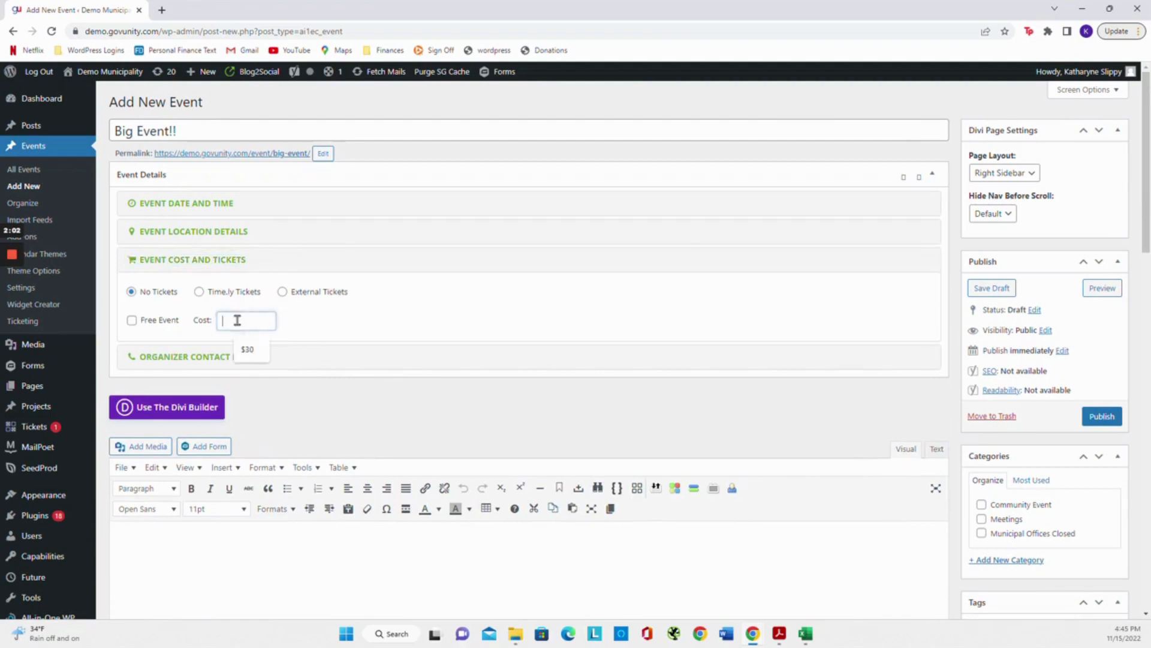
left_click(264, 357)
left_click(131, 321)
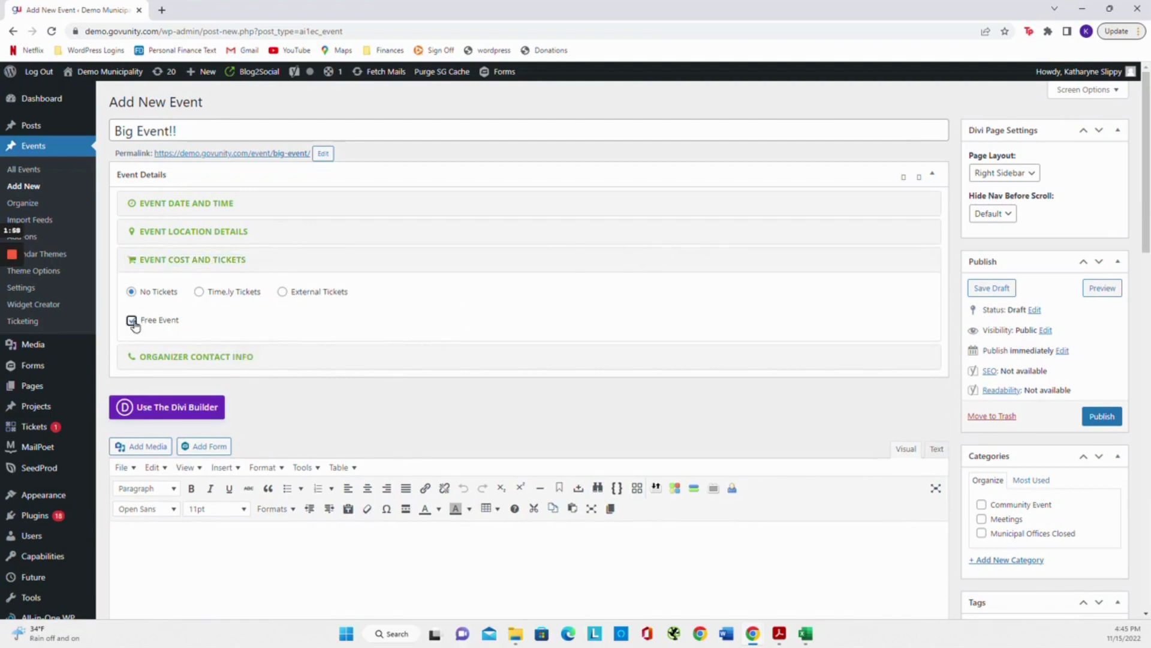
Step: Try the Time.ly Tickets and External Tickets options, and return the event to No Tickets
left_click(199, 293)
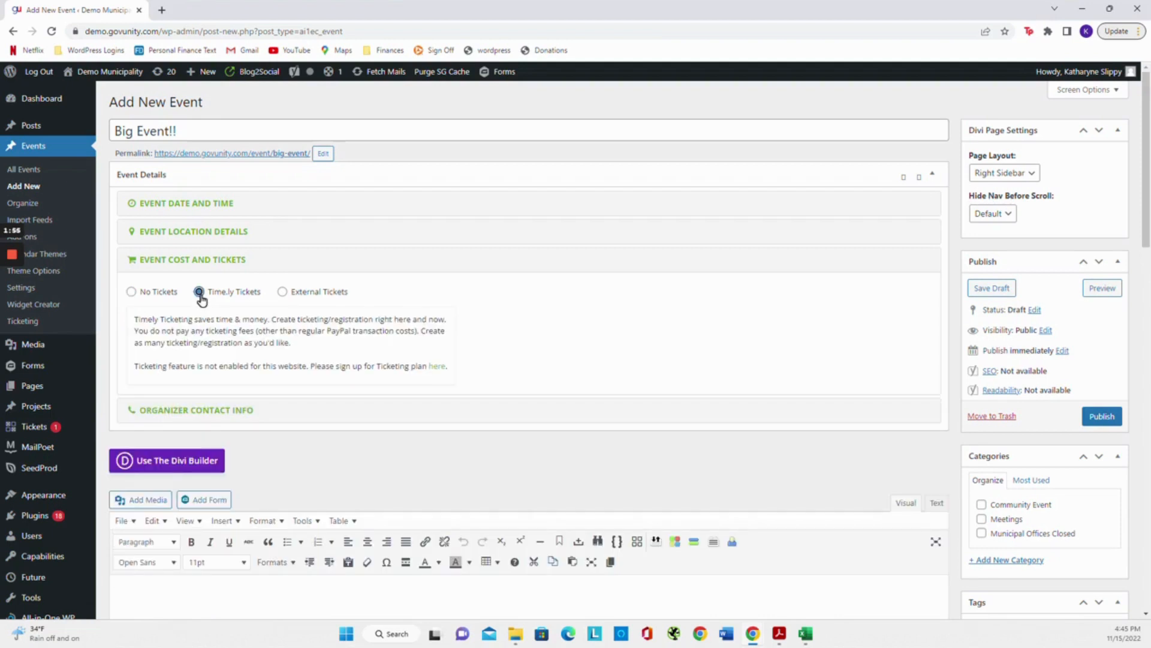
left_click(283, 292)
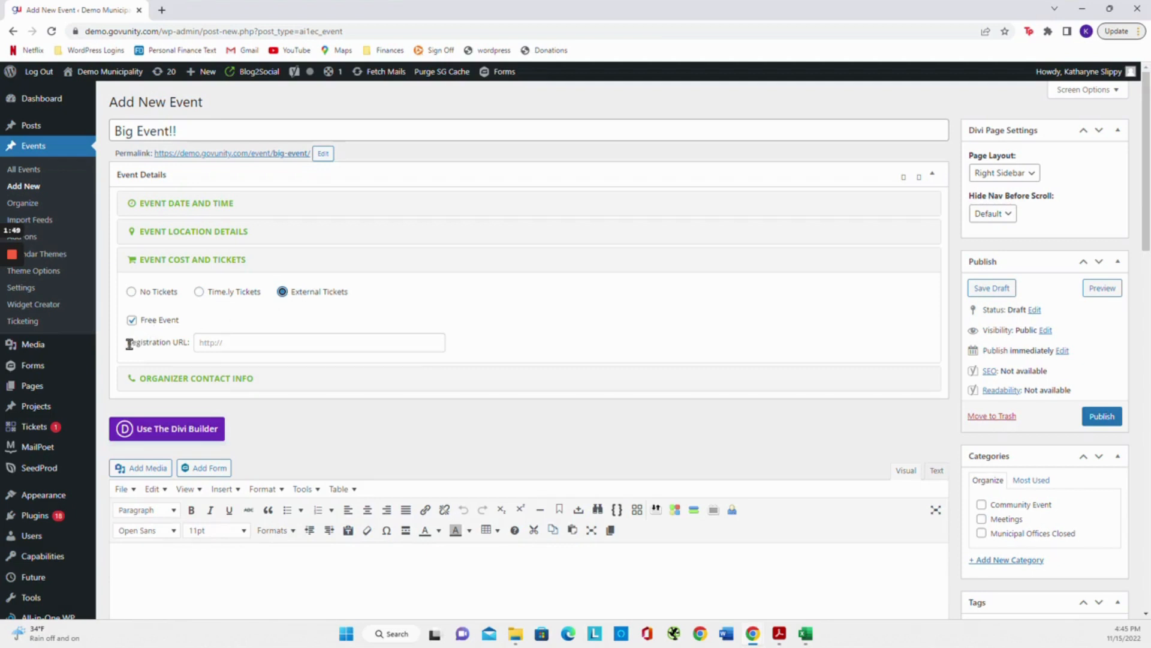
left_click_drag(129, 344, 188, 353)
left_click(131, 292)
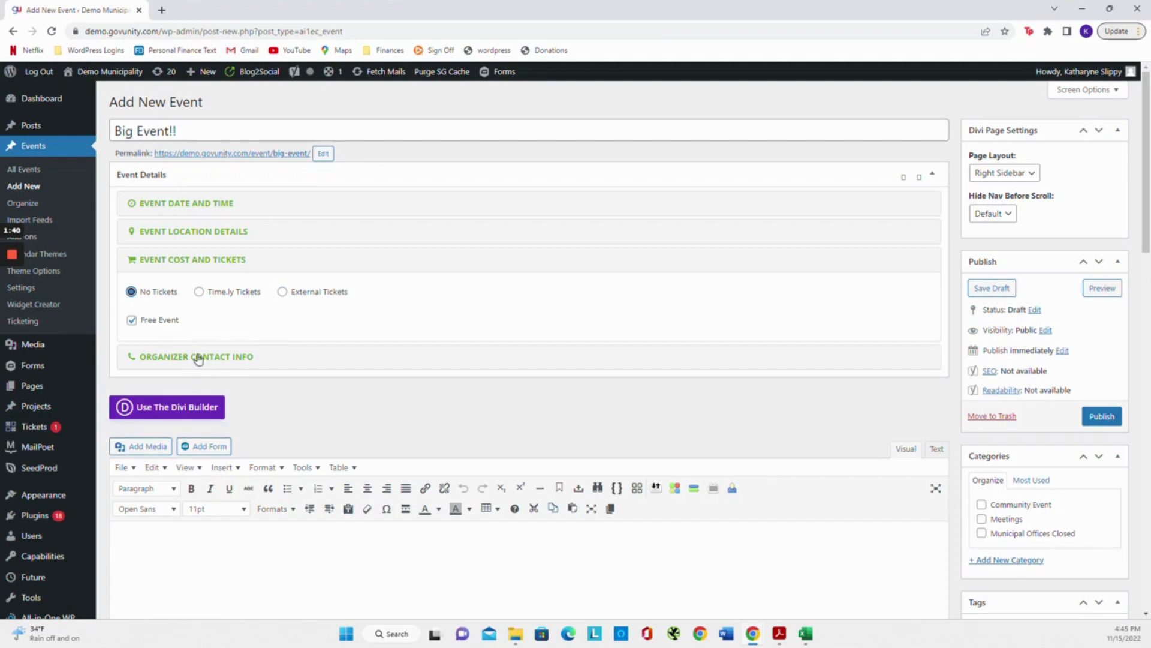
Step: Expand the organizer contact info, leave it blank, and enter "Descriptions" as the event's body text
left_click(200, 357)
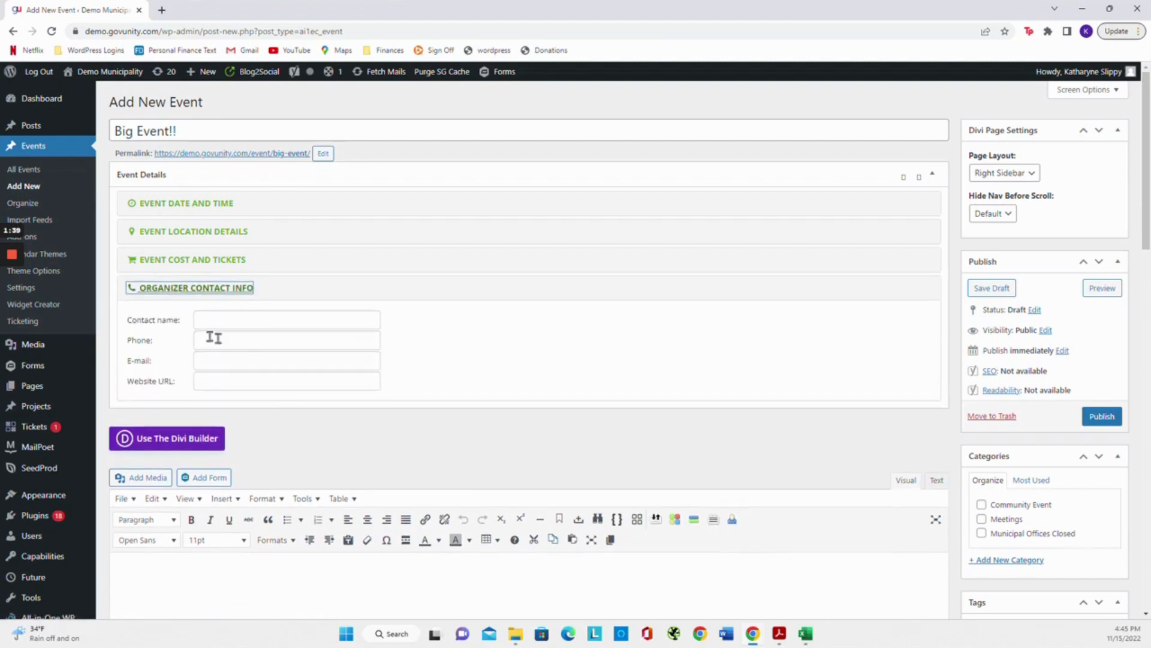
scroll(217, 344, "down", 1)
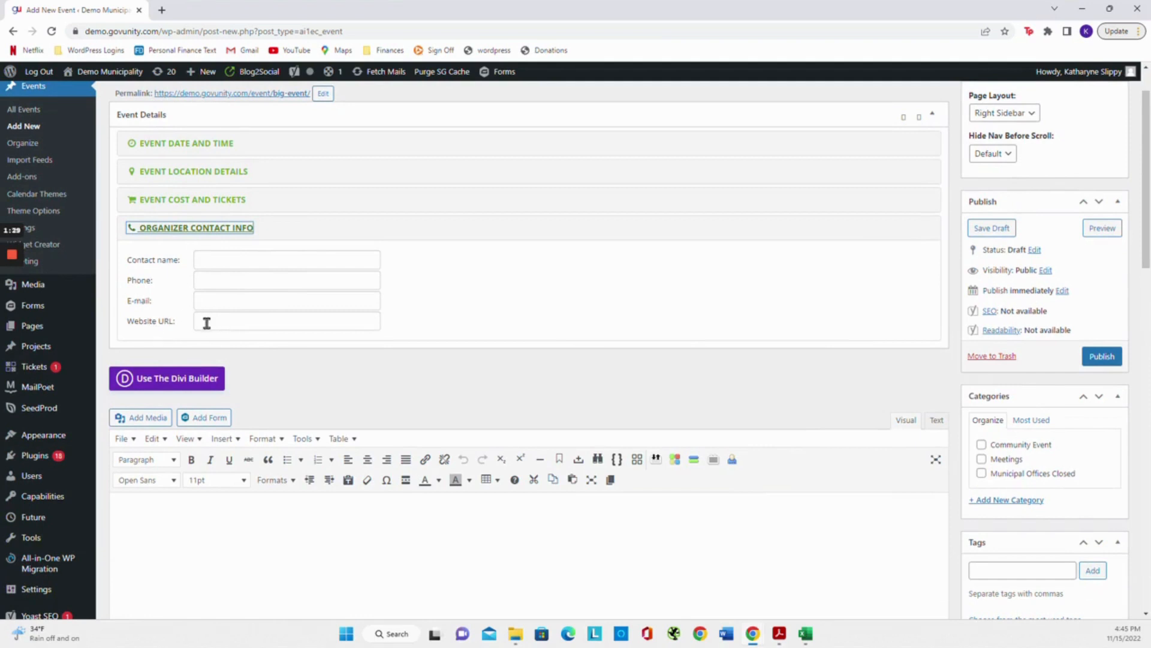
scroll(205, 329, "down", 3)
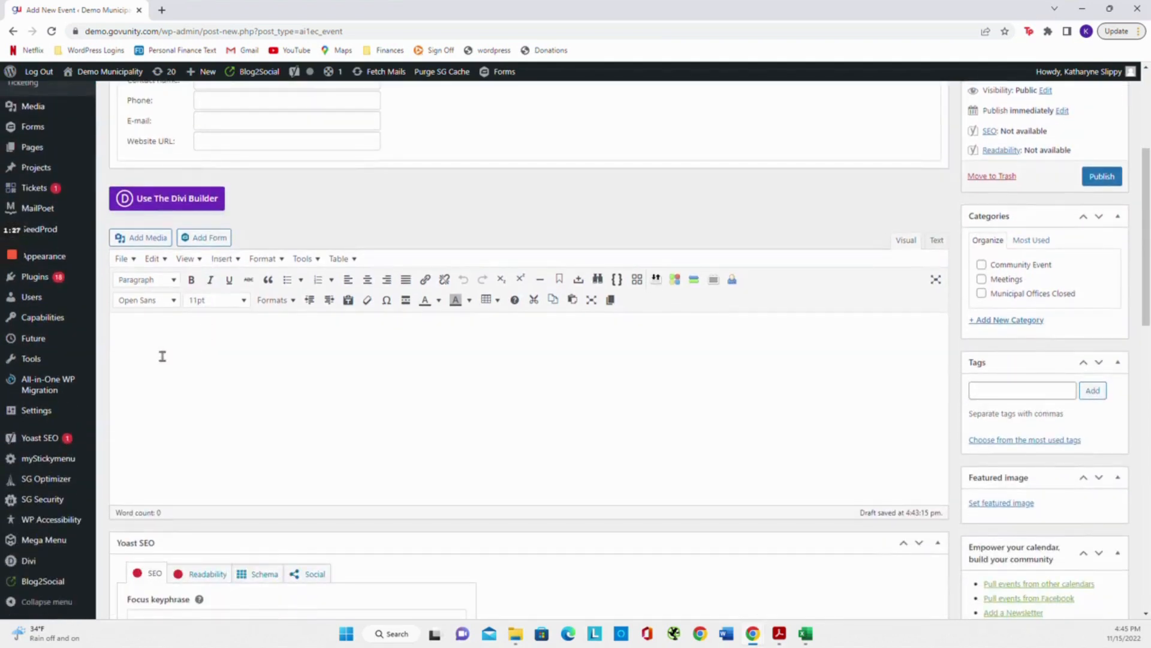
left_click(159, 355)
type("Descriptions")
Step: Insert the forest bridge image bridge-53769_640.jpg from the media library into the event description
left_click(149, 243)
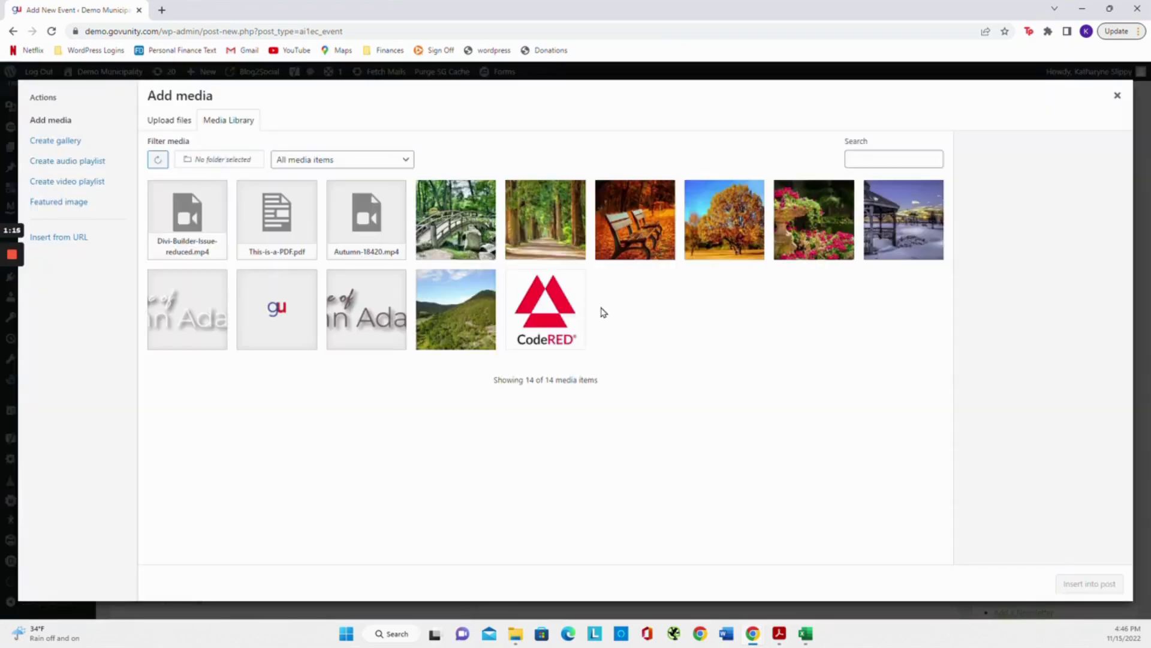
left_click(477, 233)
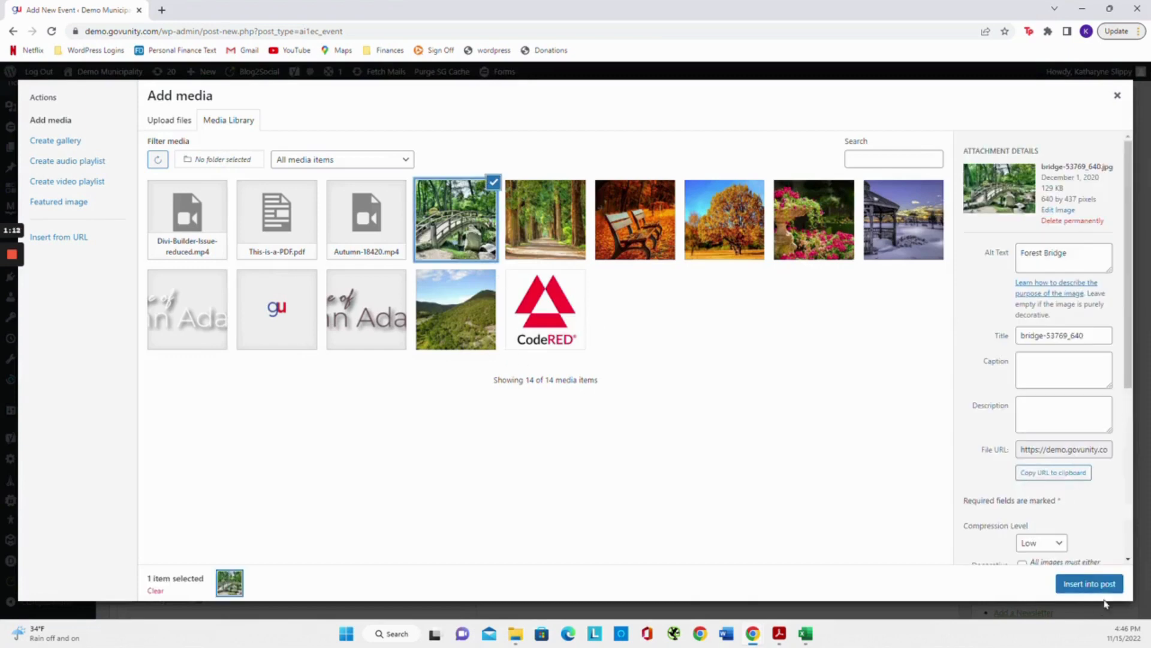
left_click(1091, 585)
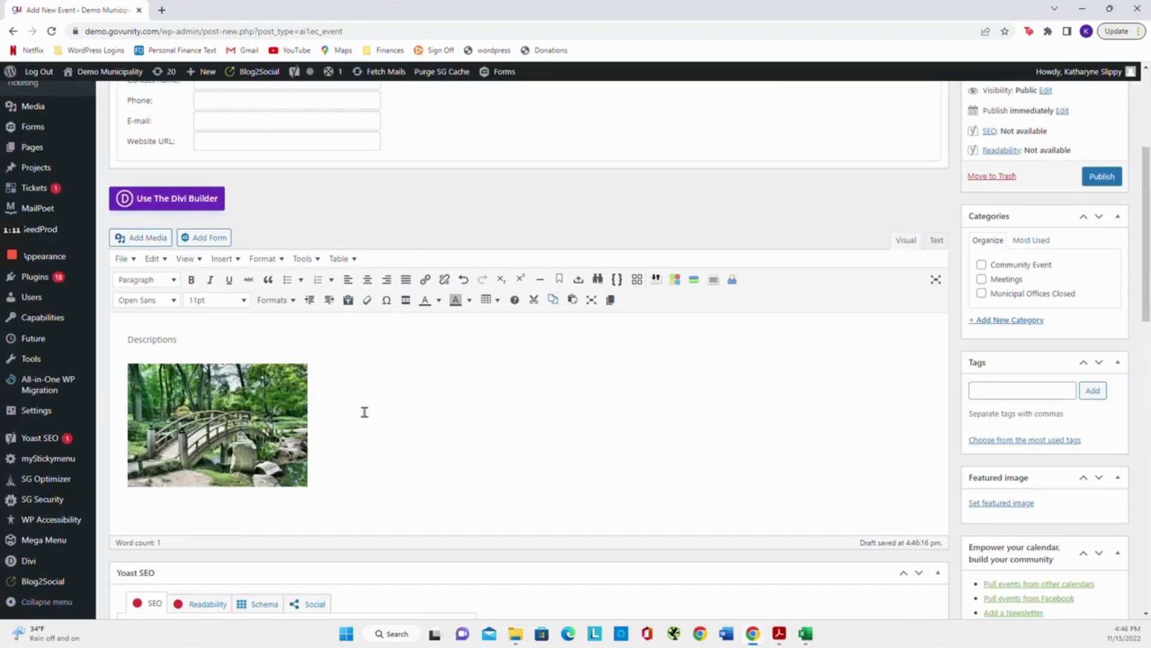
Step: Set the event's page layout to No Sidebar
scroll(962, 432, "up", 1)
scroll(961, 432, "up", 3)
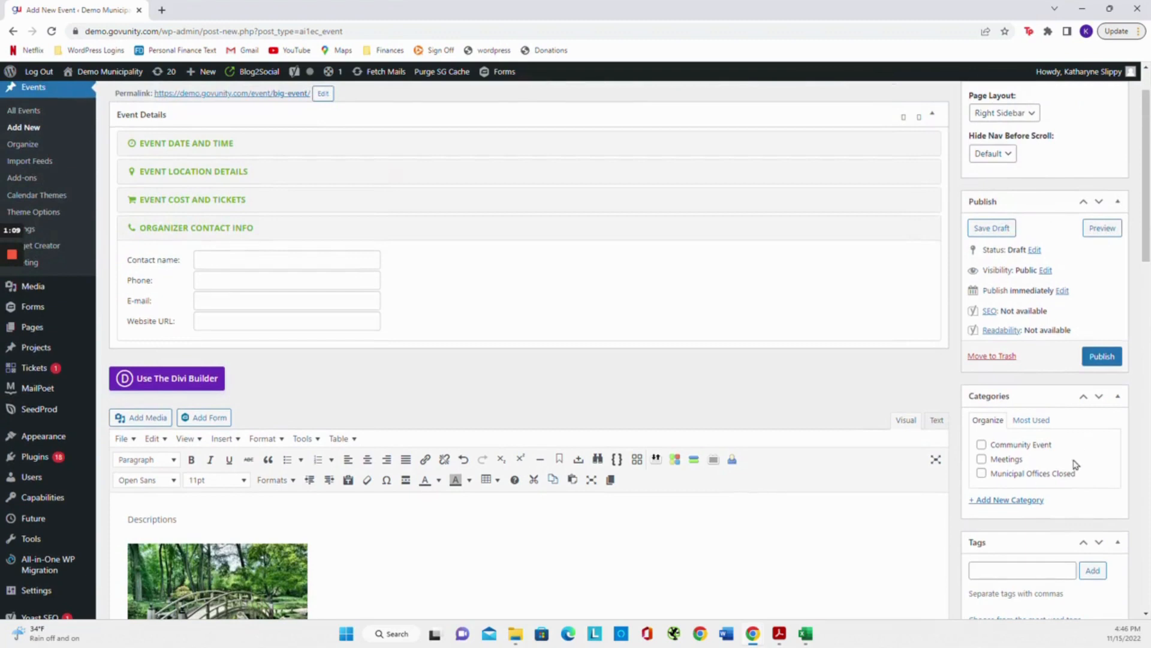
scroll(1043, 579, "down", 3)
scroll(1037, 572, "down", 2)
scroll(1038, 570, "up", 6)
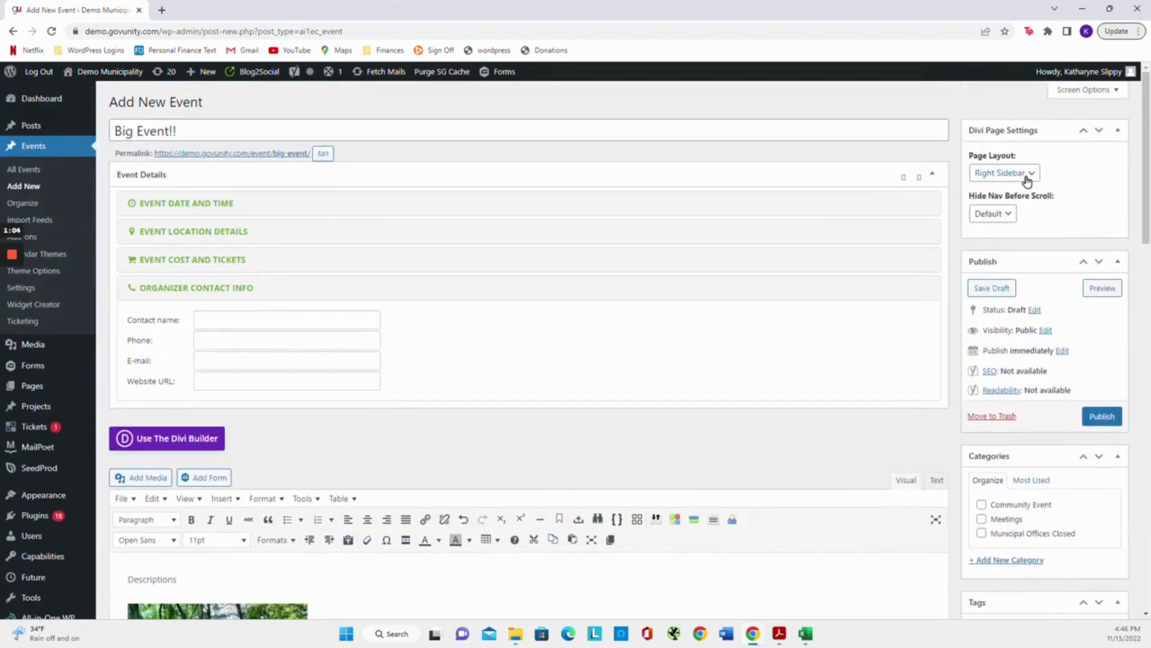
left_click(1028, 180)
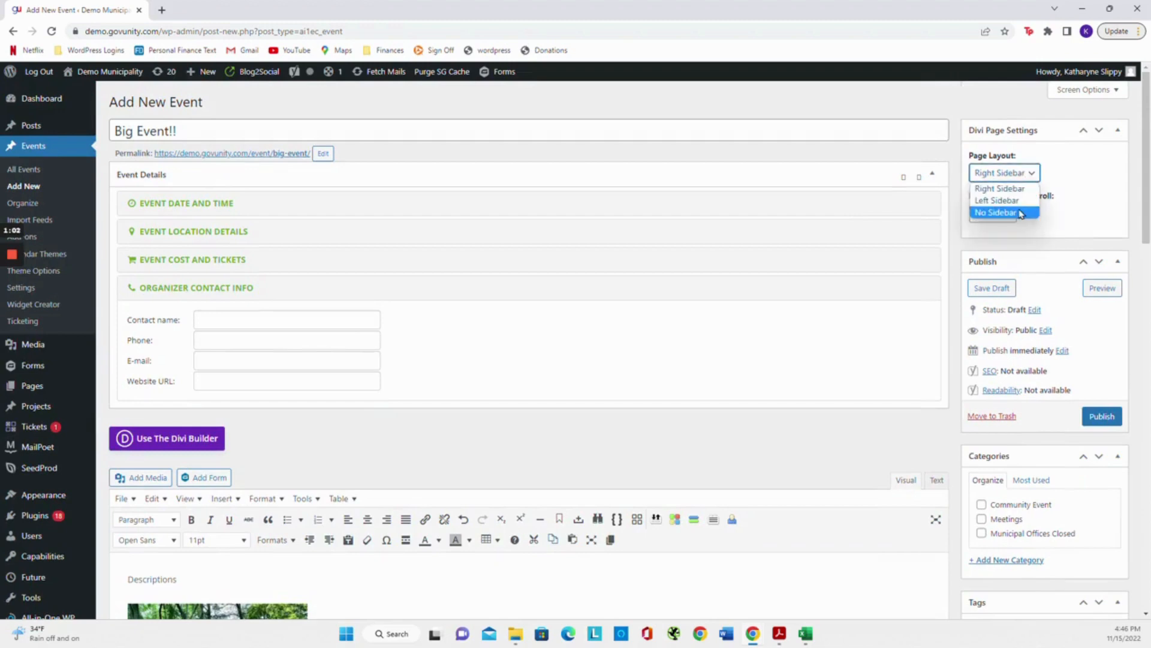
left_click(997, 210)
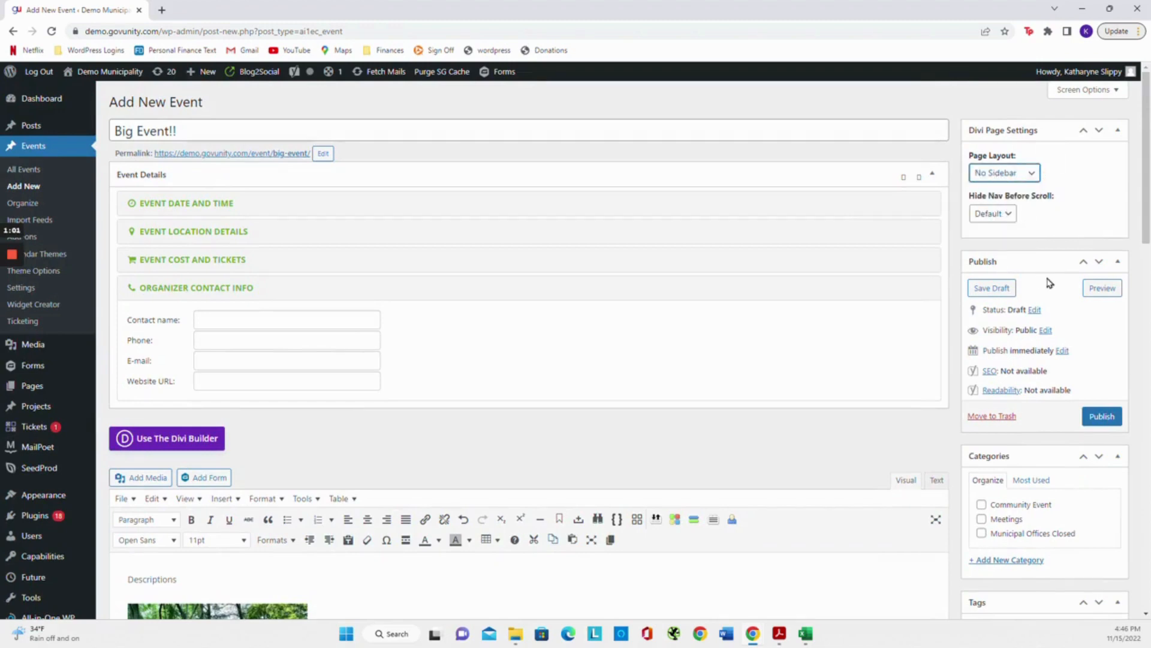
Step: Assign the event to the Community Event category and add the tag "festival"
scroll(1049, 281, "down", 2)
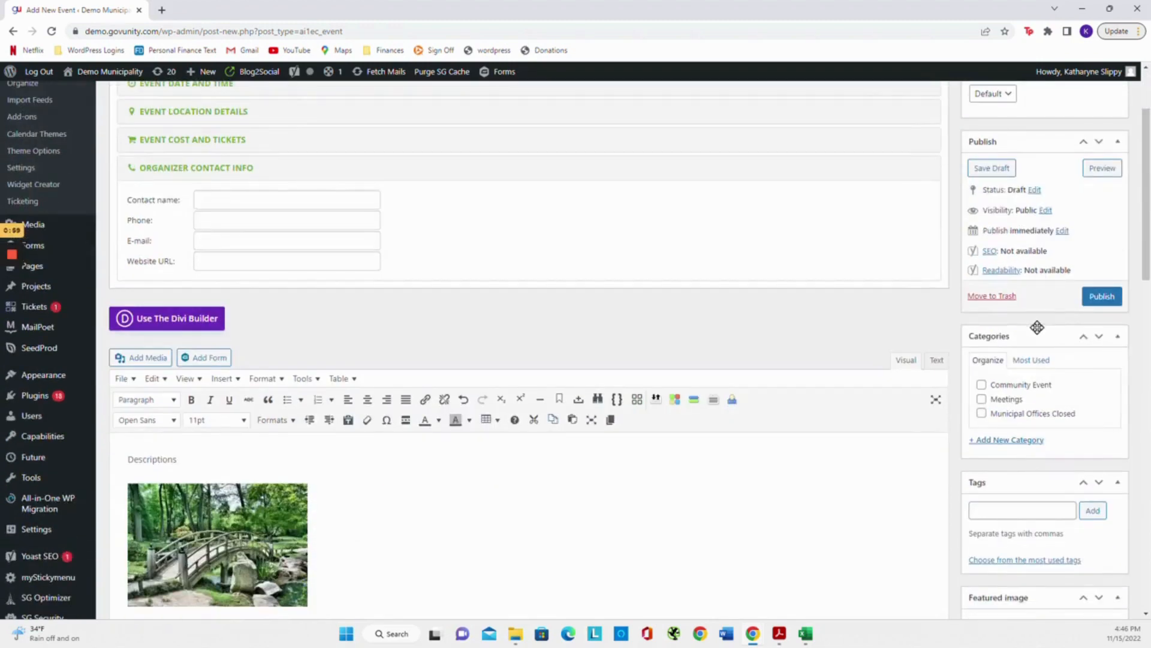
scroll(1036, 327, "down", 1)
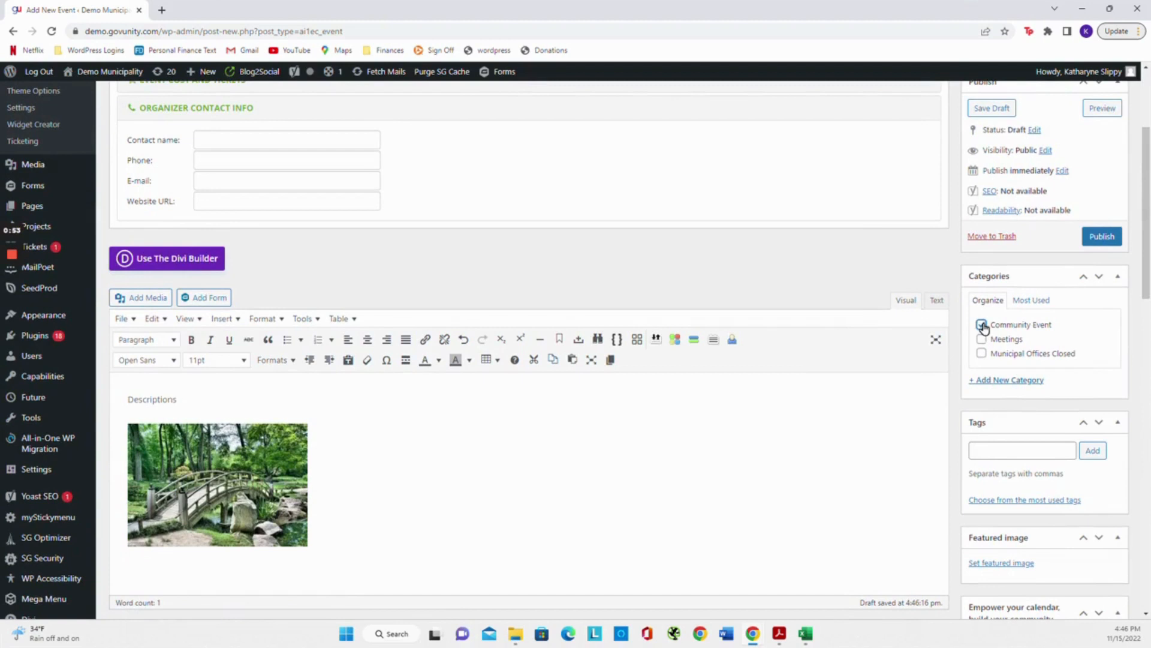
scroll(990, 329, "down", 2)
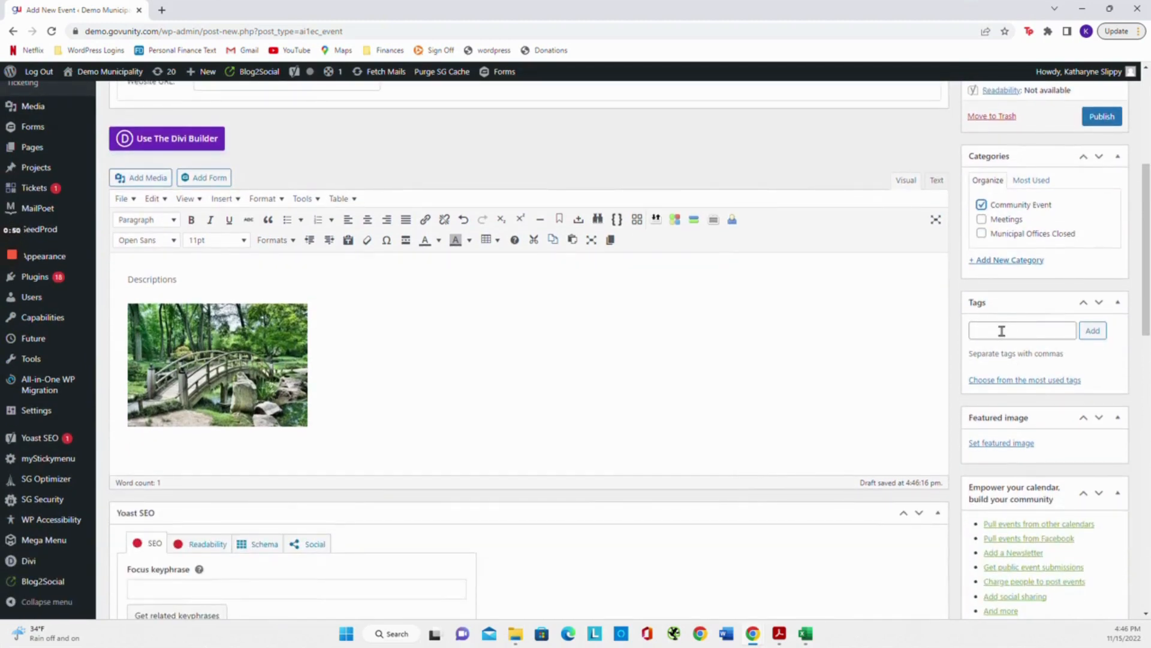
left_click(1002, 331)
type("fest")
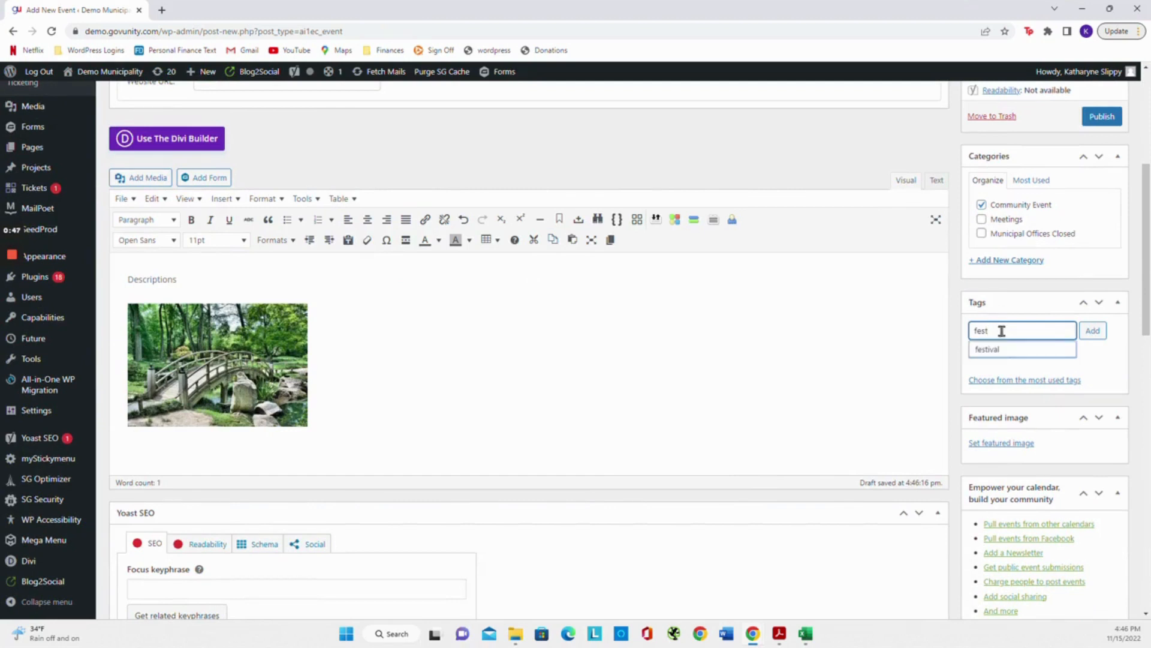
left_click(1000, 350)
left_click(1093, 330)
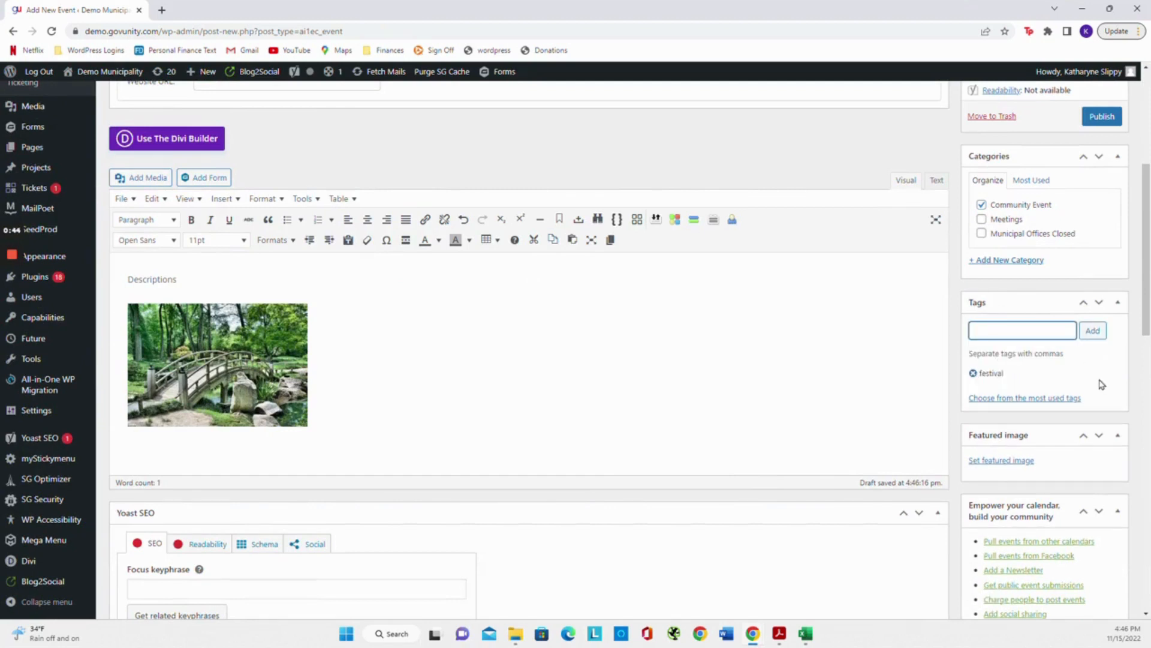
Step: Set the forest bridge image bridge-53769_640.jpg as the event's featured image
scroll(1095, 374, "down", 1)
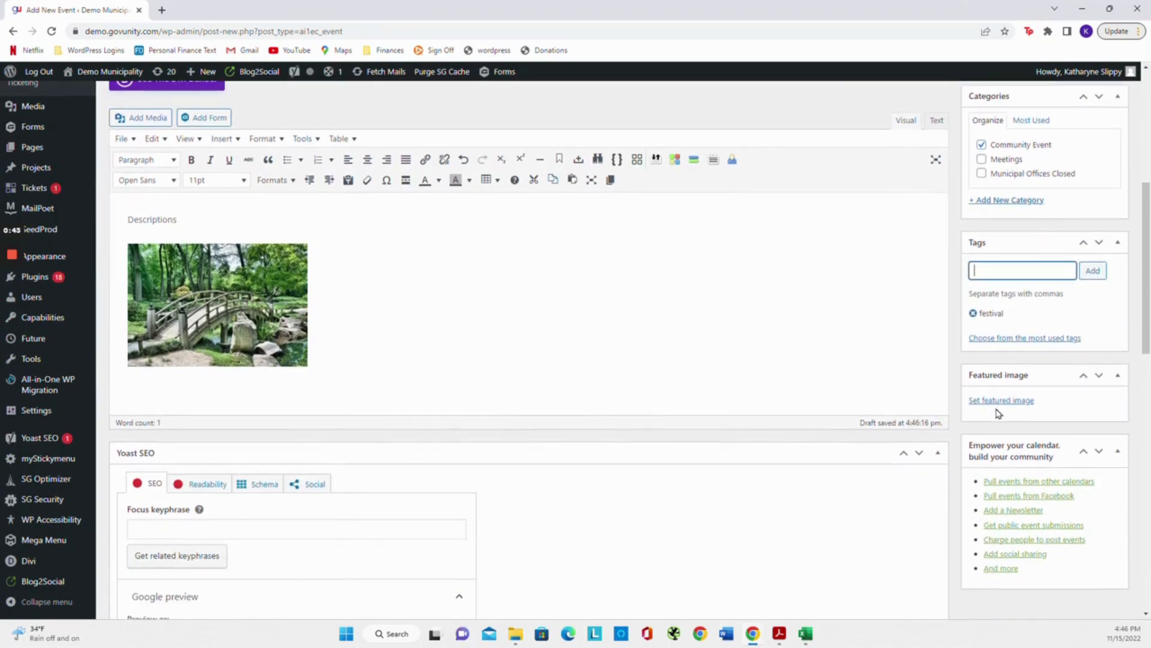
left_click(1000, 400)
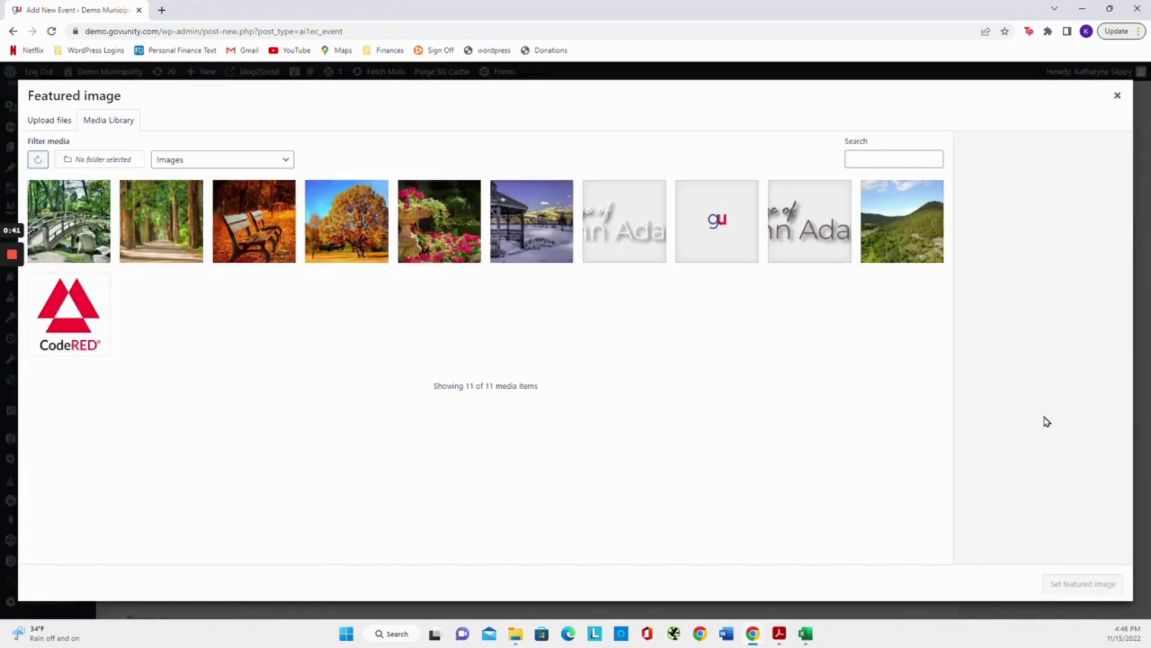
left_click(84, 237)
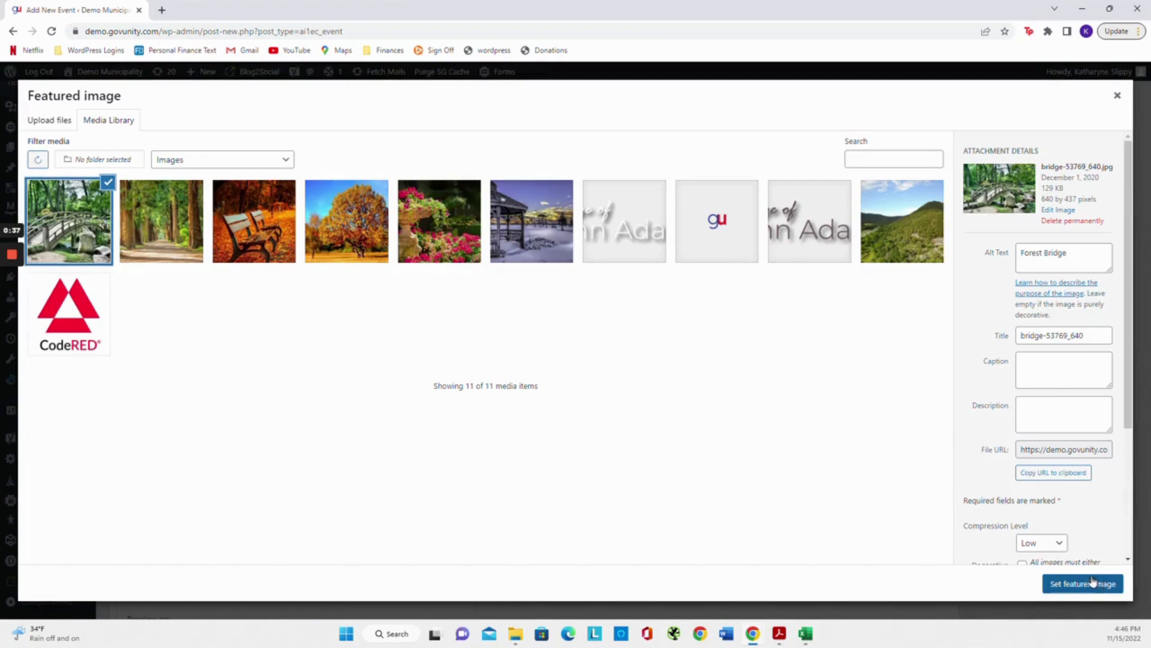
left_click(1097, 581)
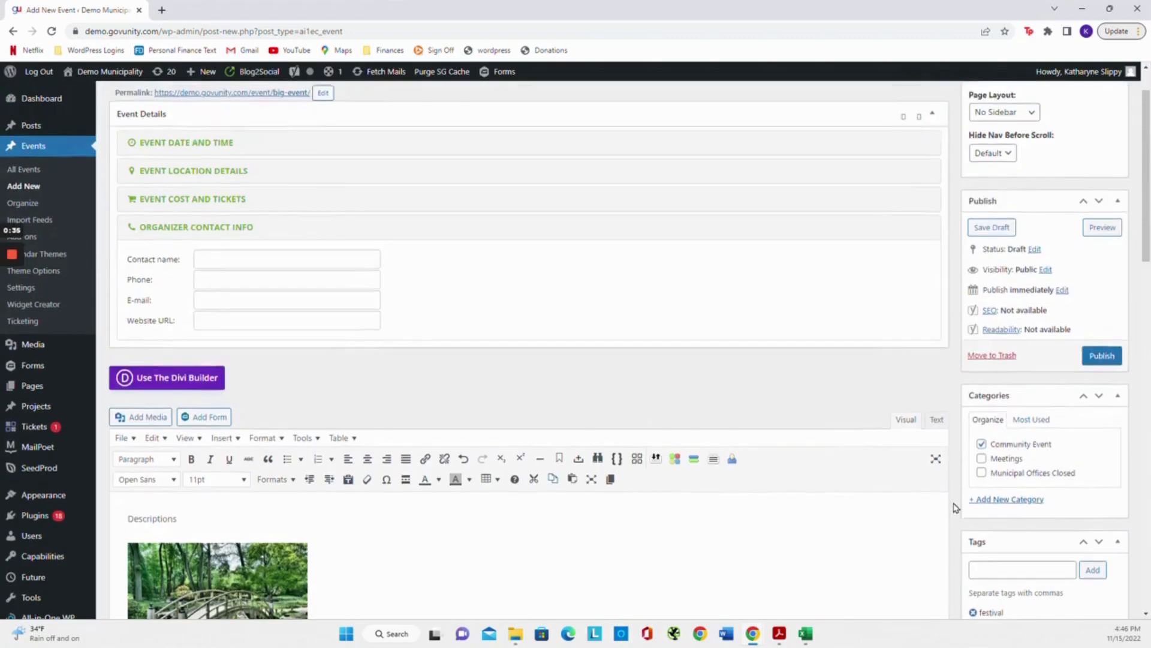
Step: Preview the event page to check its date, cost, category, tag and image, and return to the editor
scroll(956, 507, "up", 6)
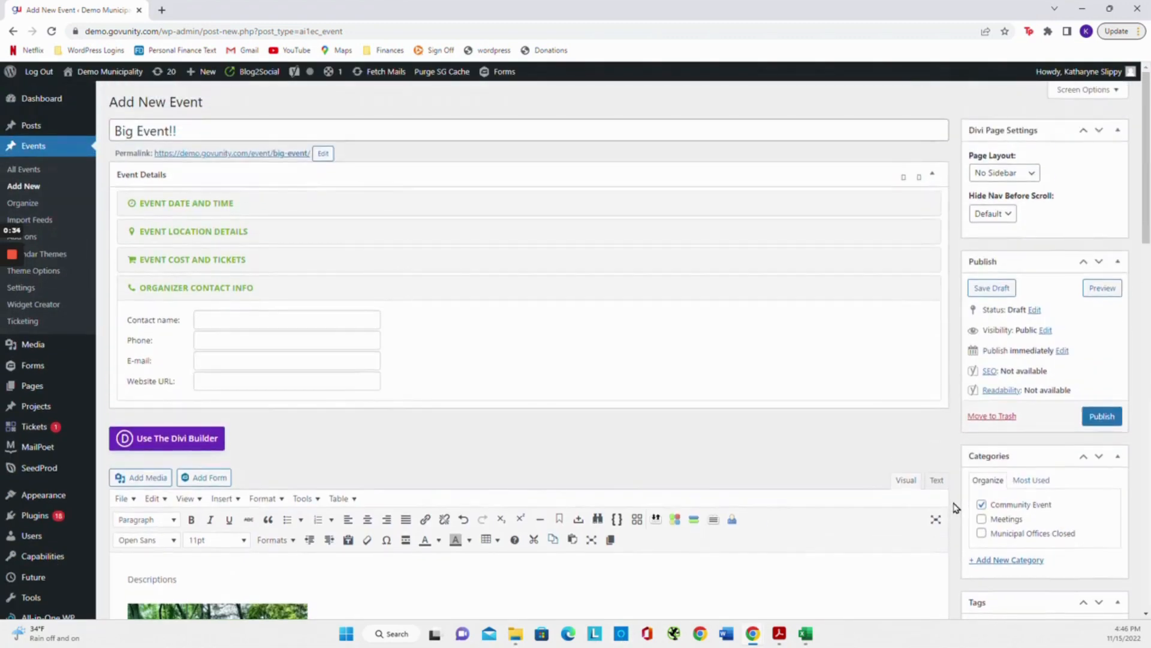
left_click(1115, 288)
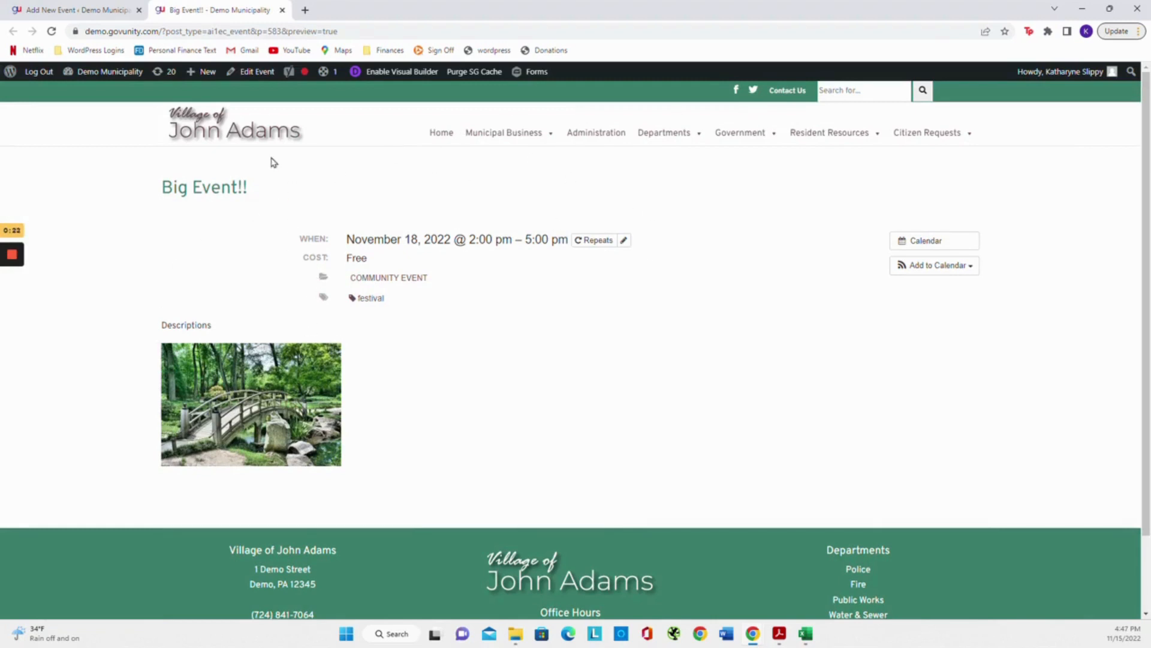
left_click(282, 10)
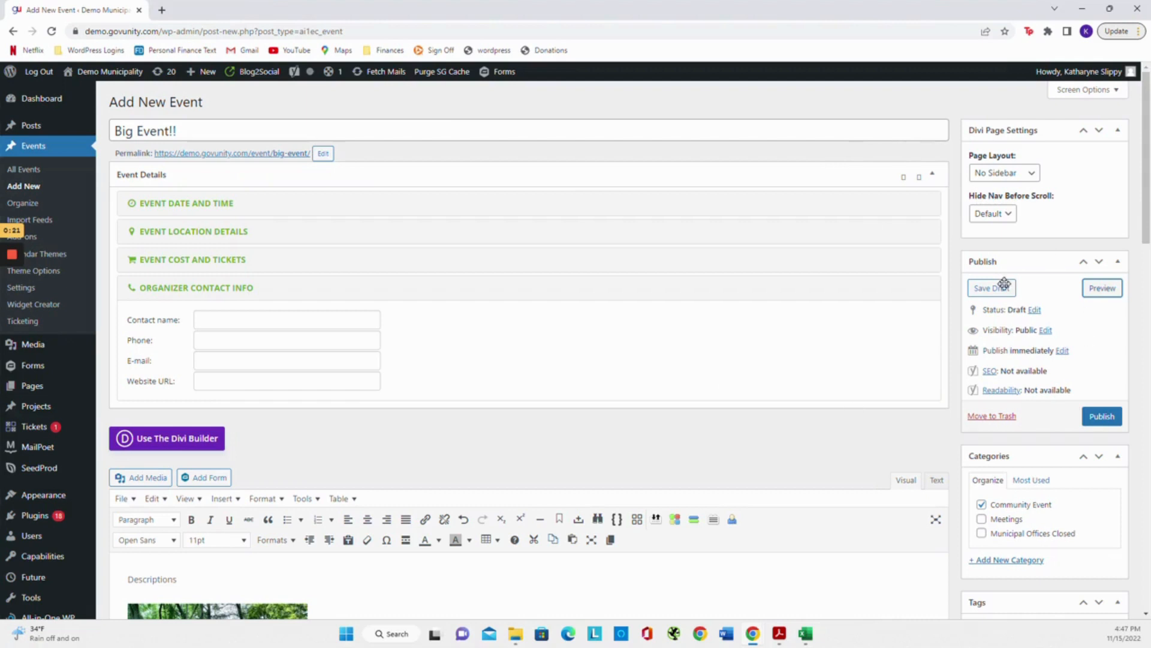
Step: Publish the event and open its public page
left_click(1109, 422)
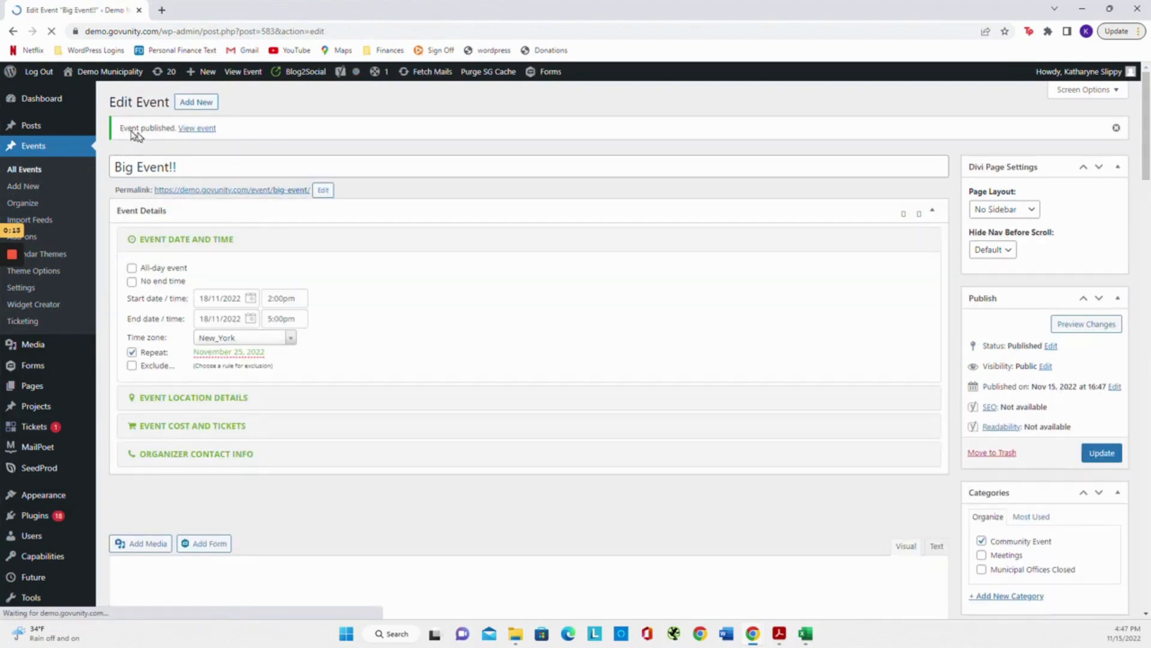
left_click(200, 129)
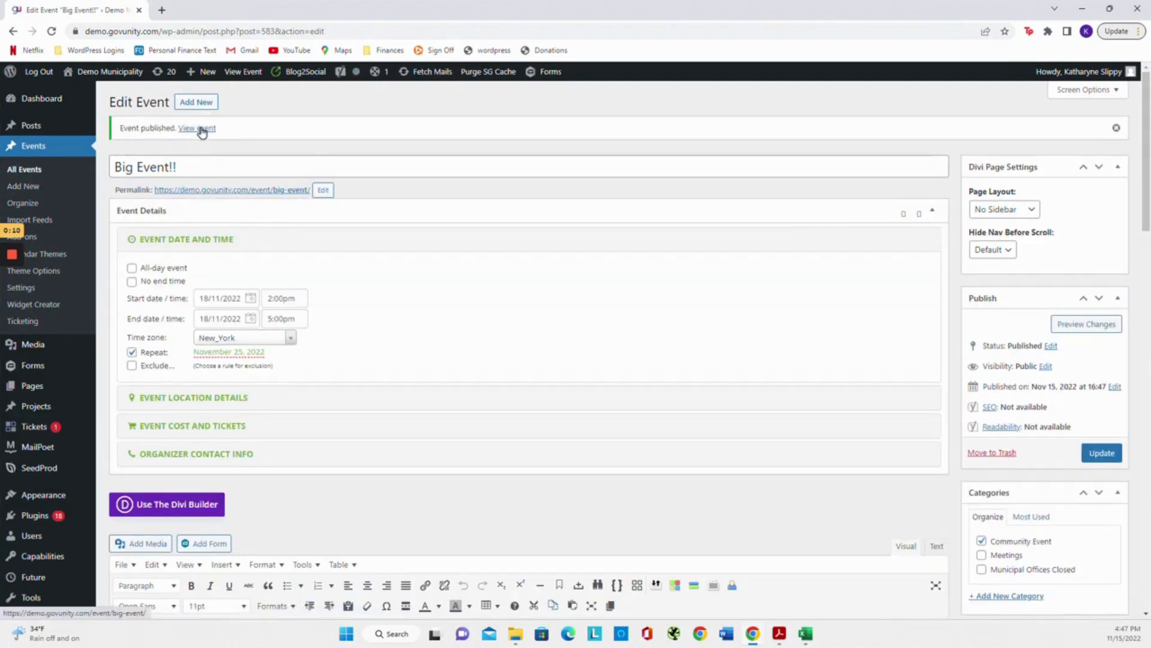